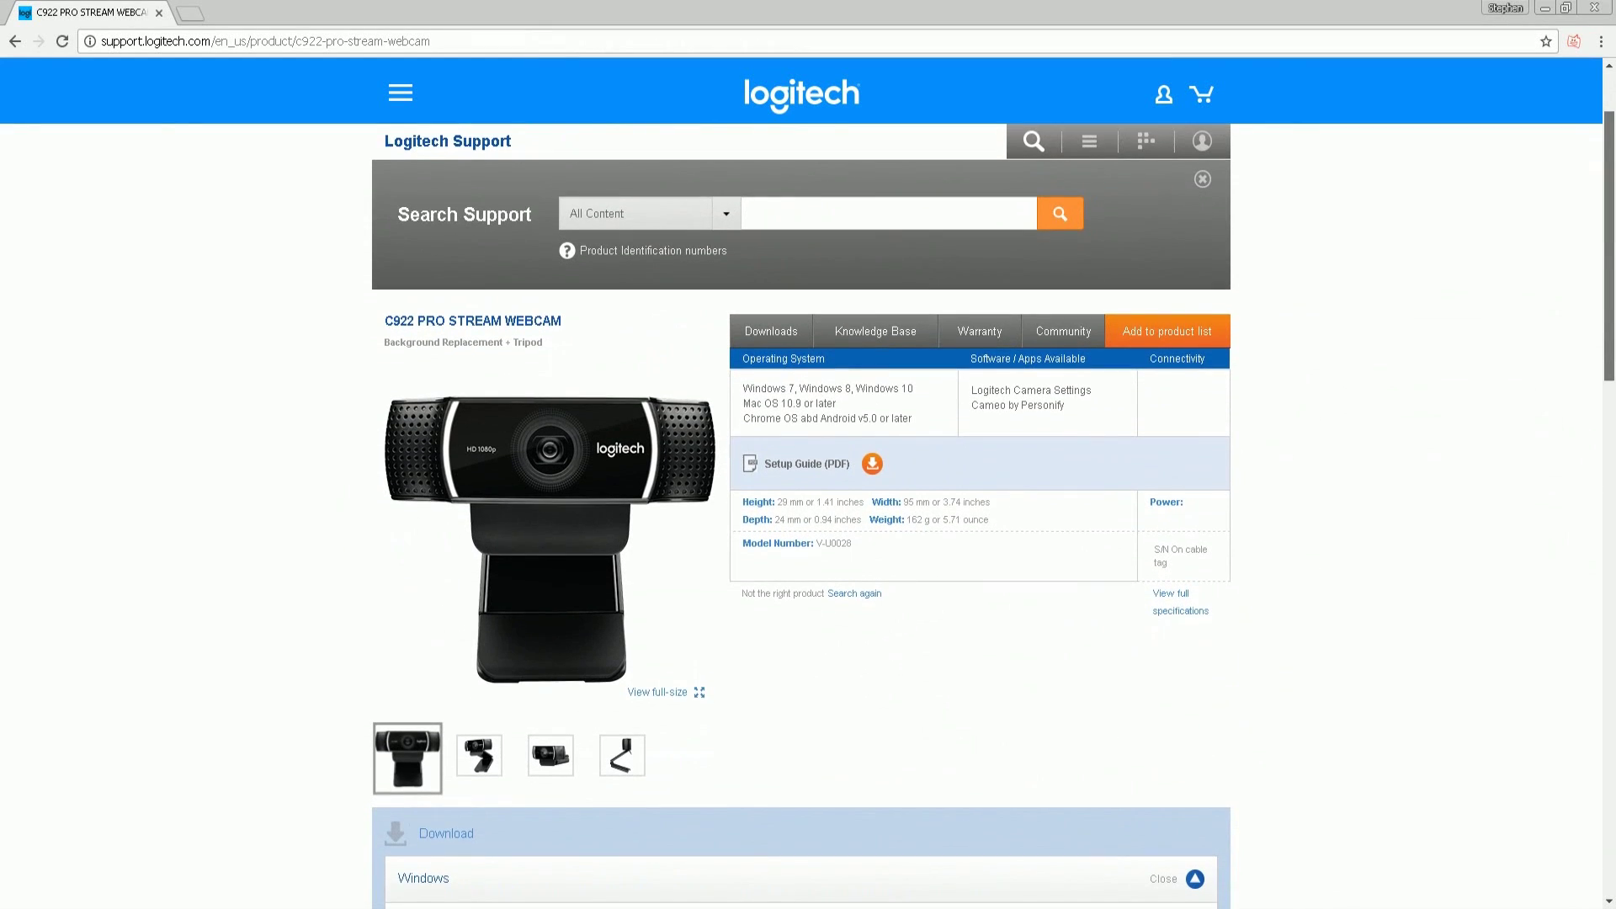
Scroll the Logitech Support page down to the C922's Windows download list.
scroll(802, 505, down, 2)
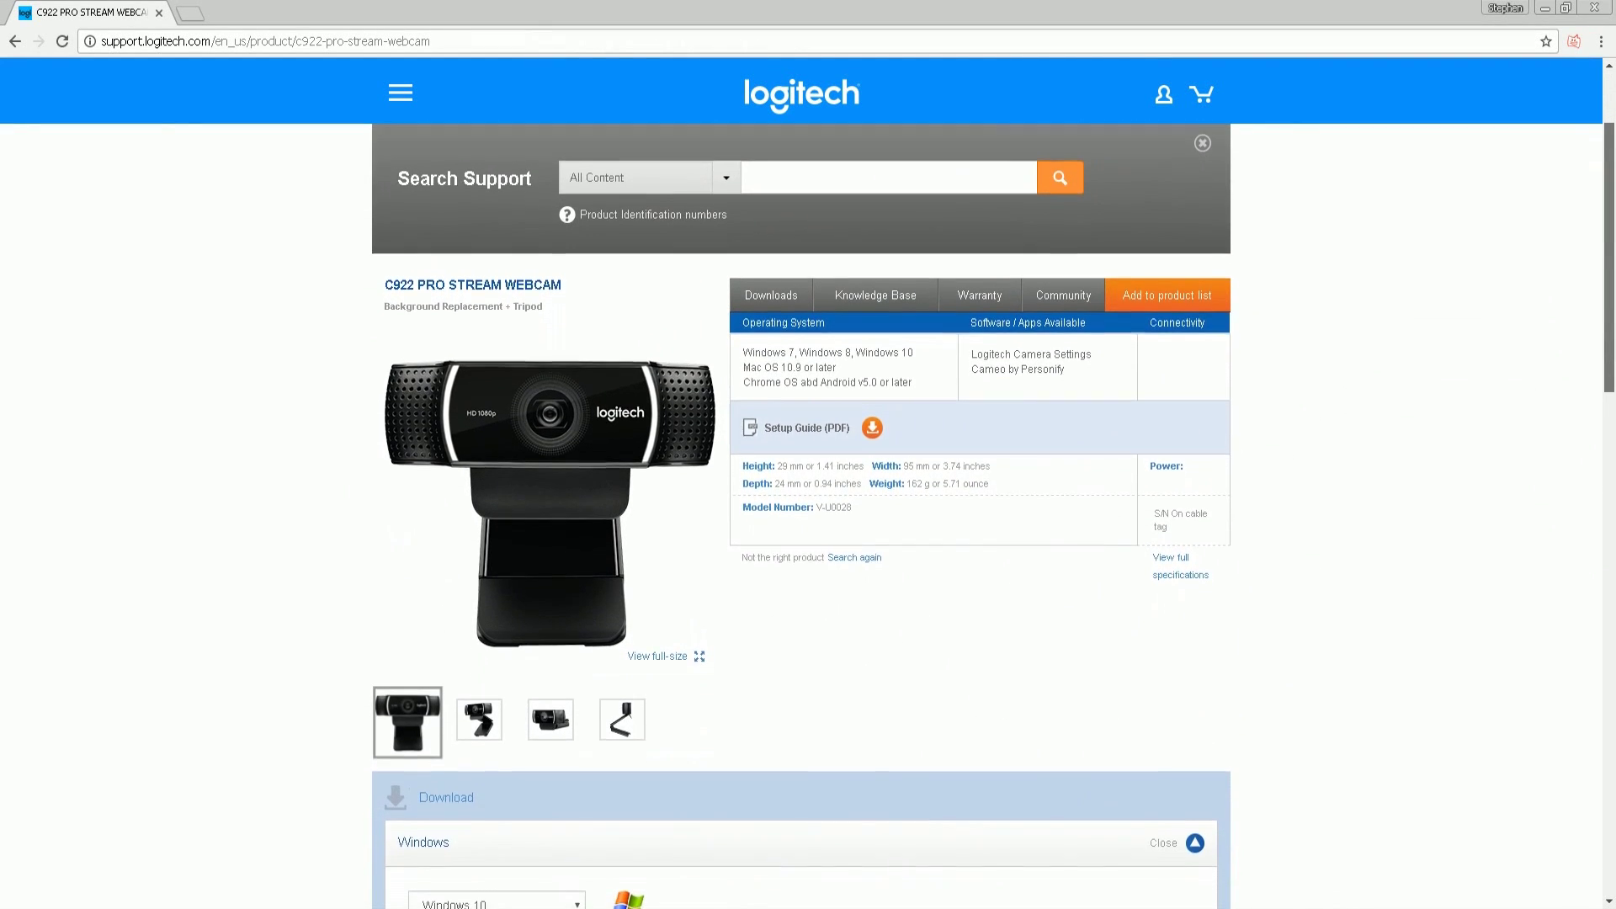
scroll(808, 505, down, 2)
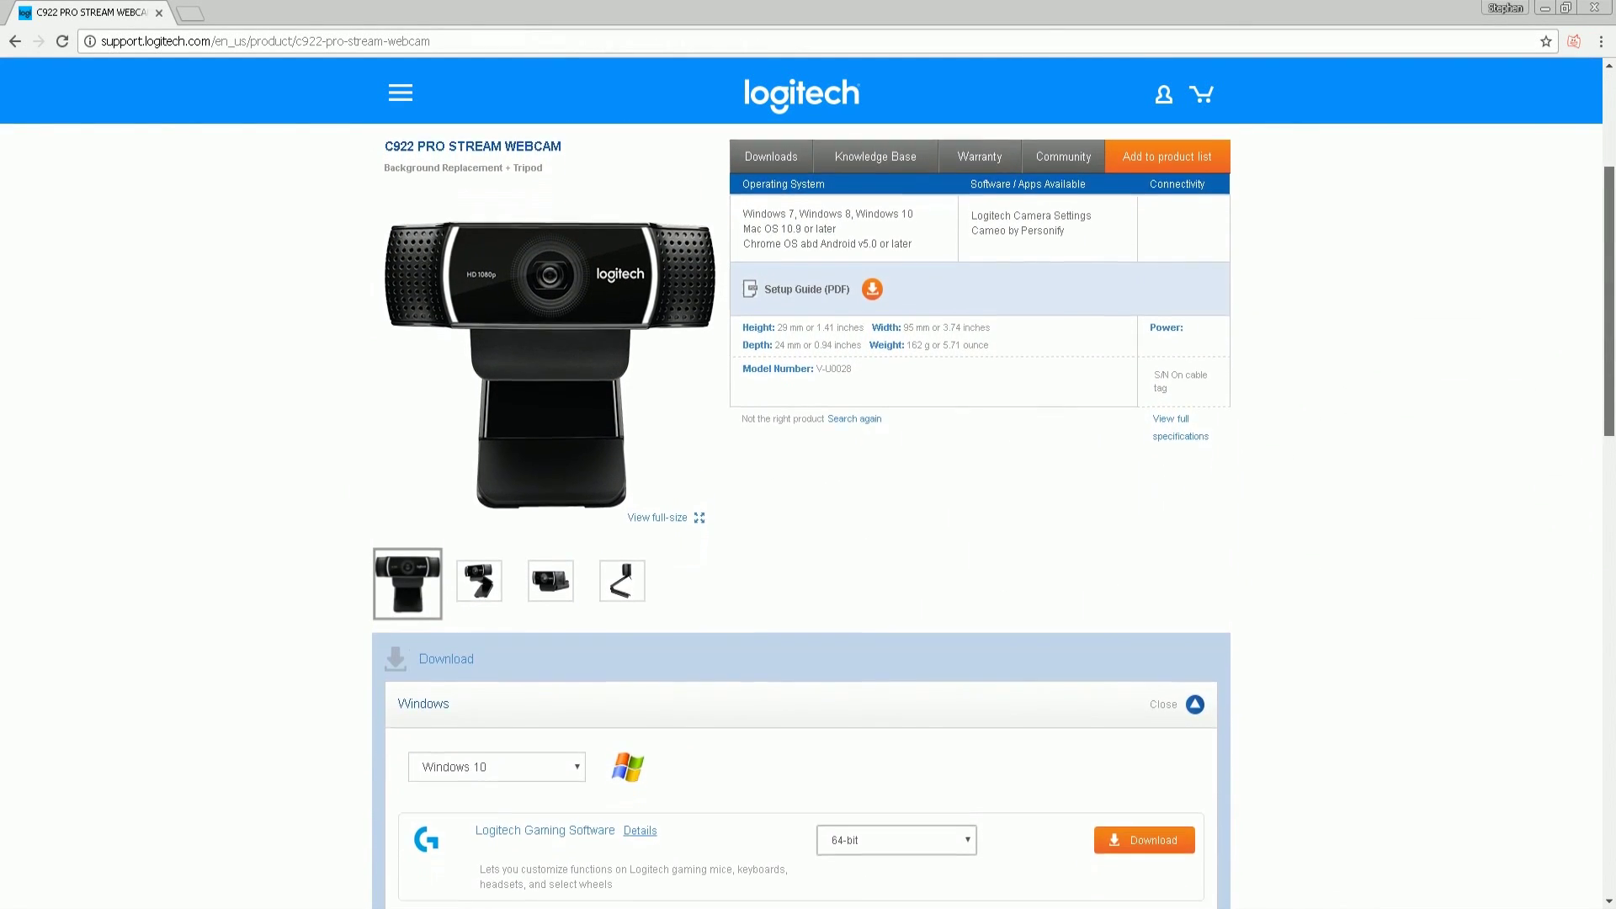
scroll(802, 506, down, 2)
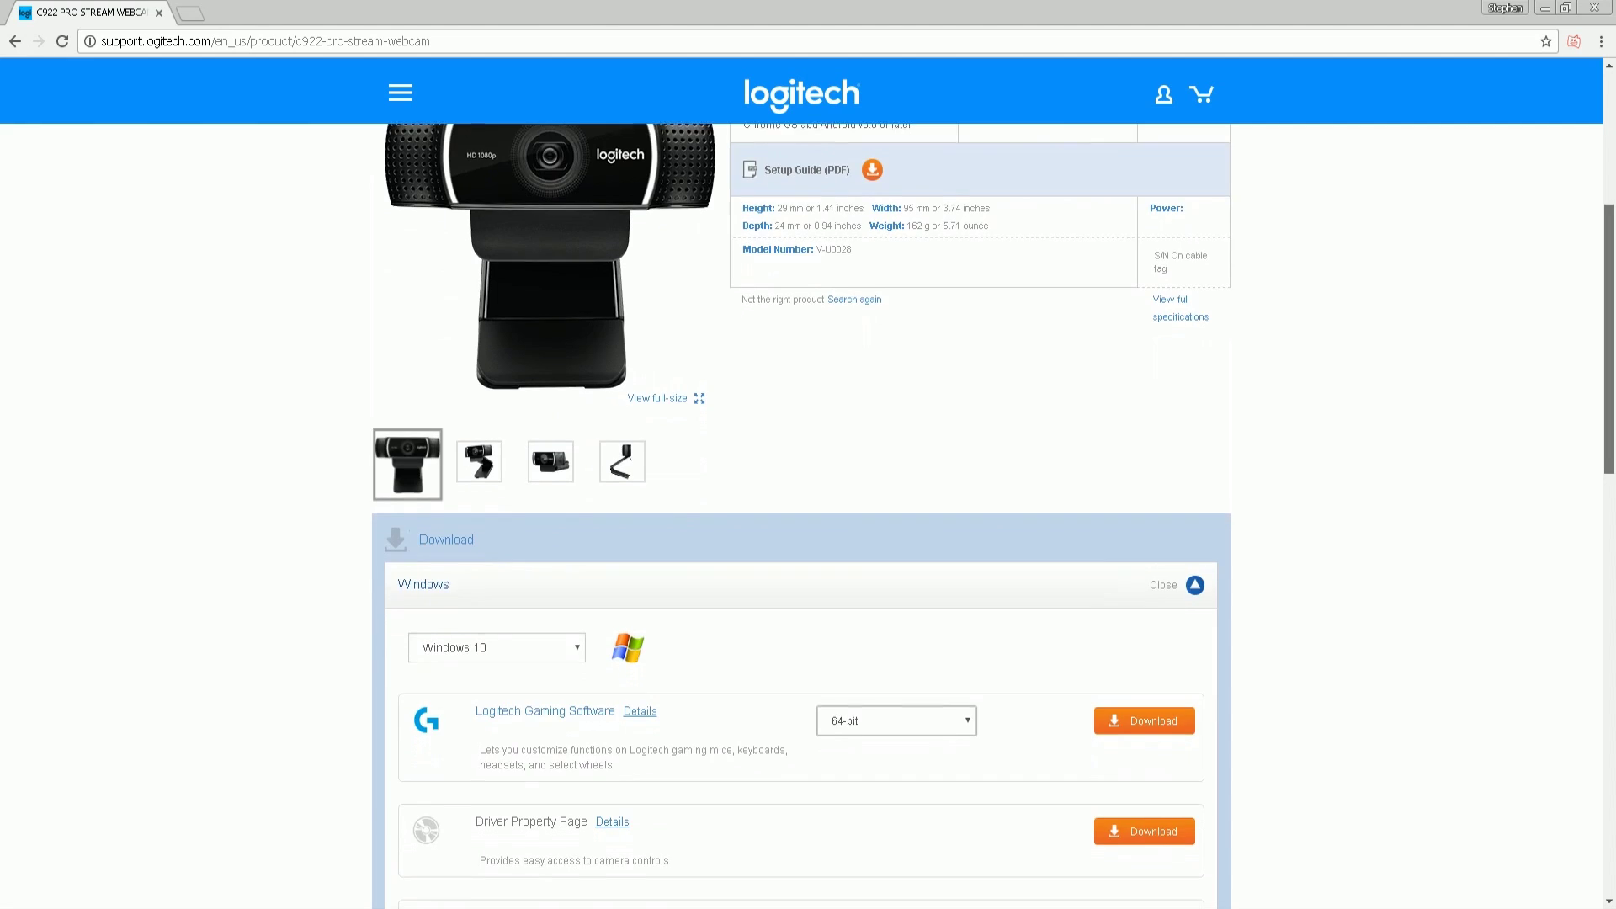
scroll(801, 505, down, 2)
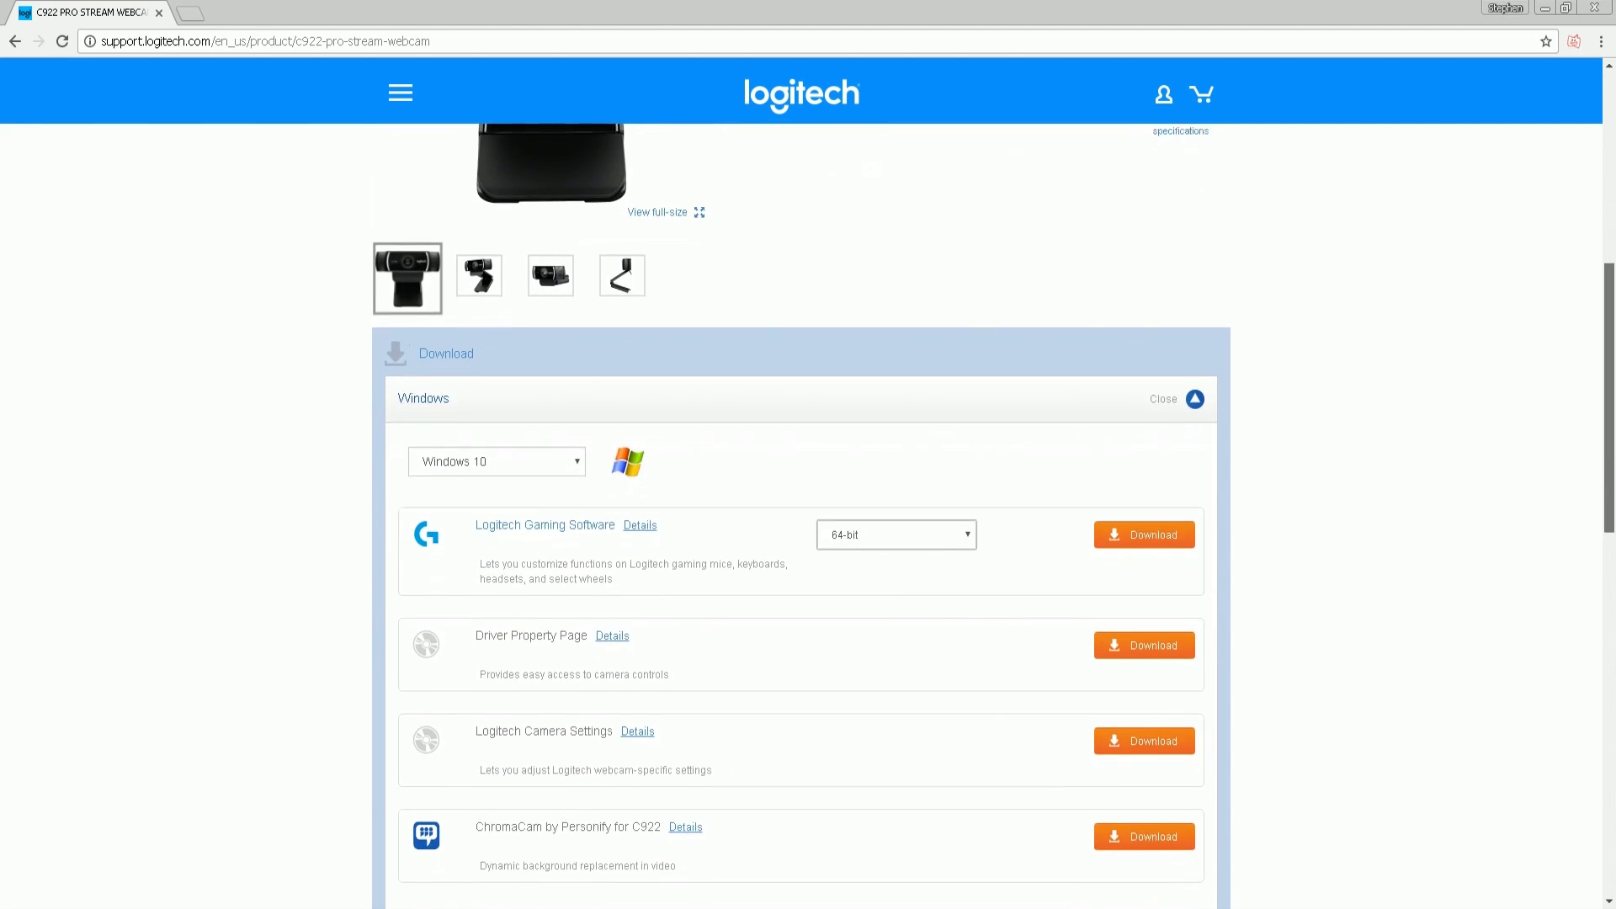
scroll(802, 505, down, 1)
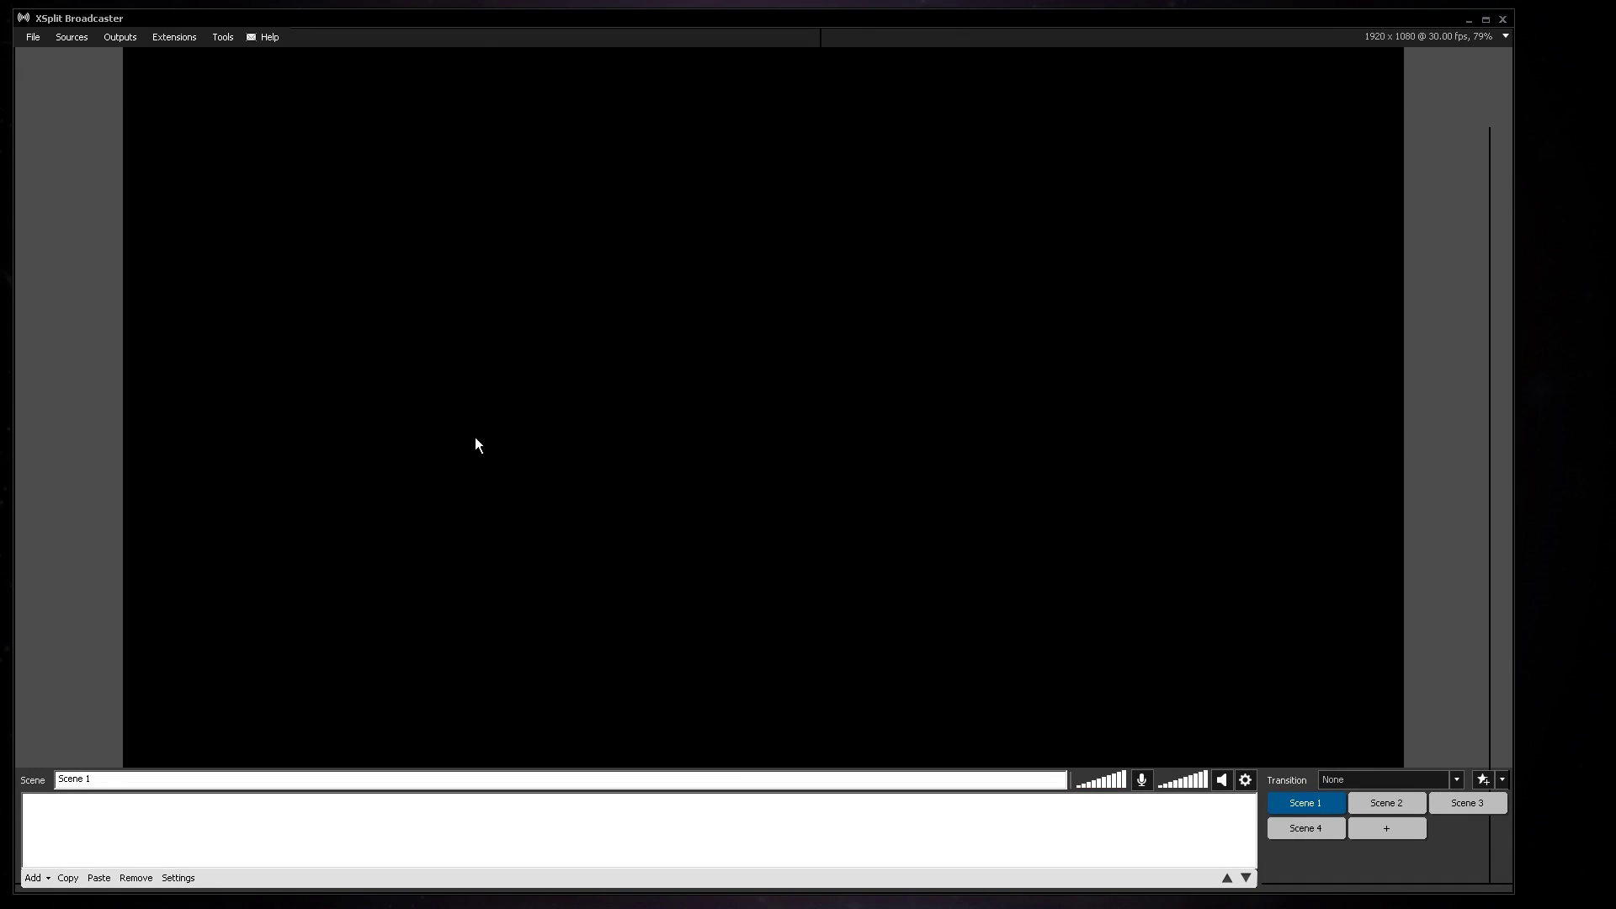
Add the C922 Pro Stream Webcam as a source in Scene 1.
click(83, 38)
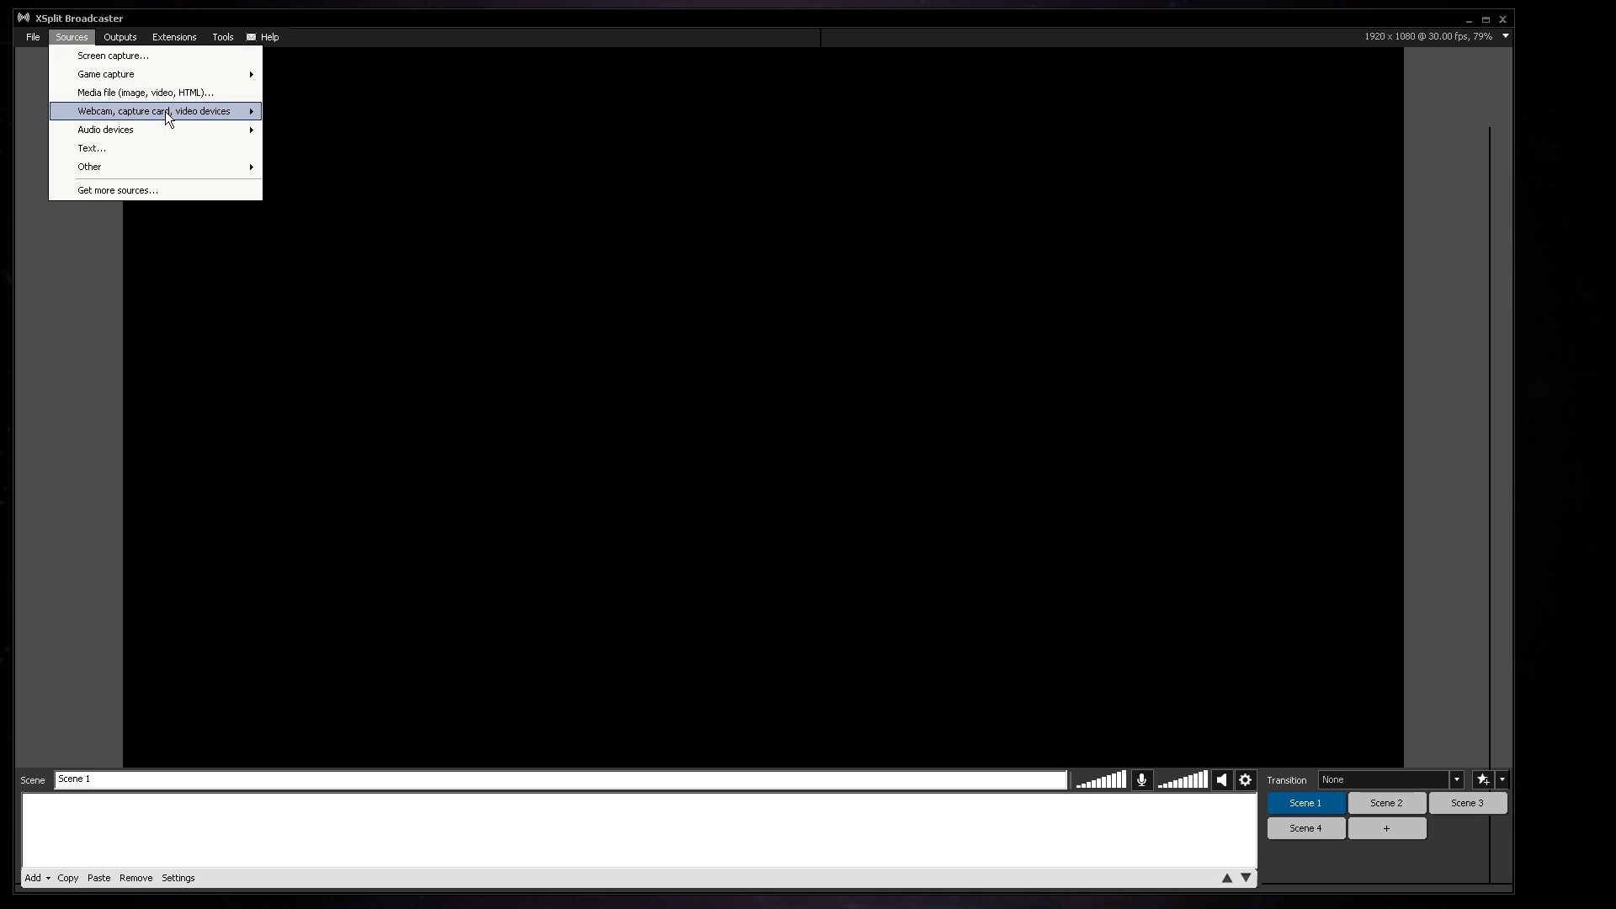
mouse_move(166, 111)
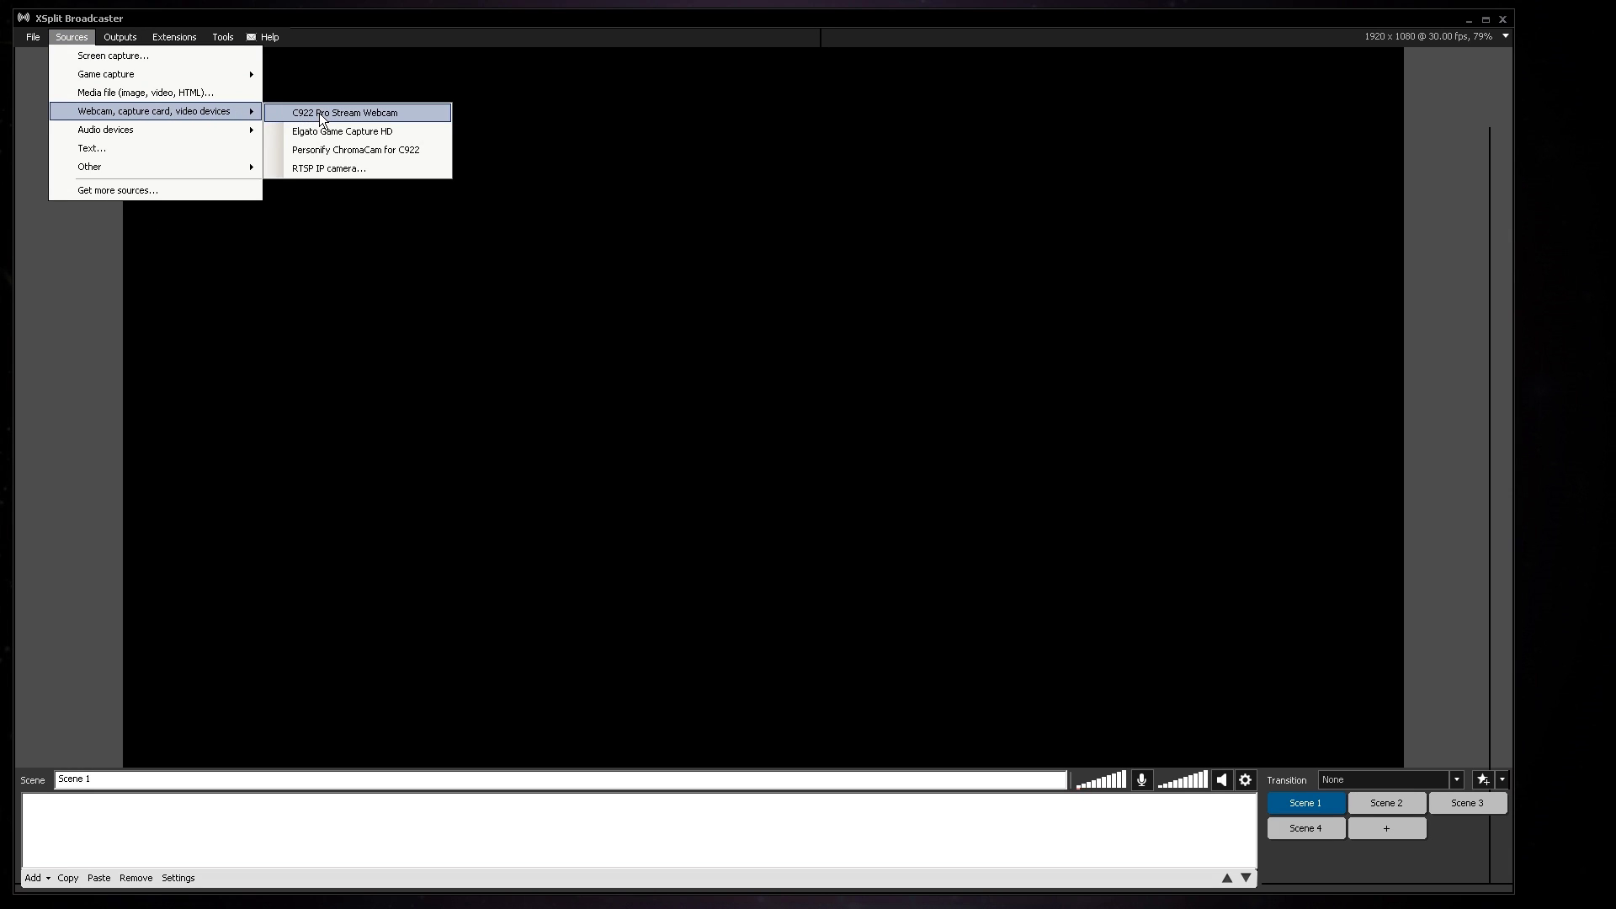
click(485, 199)
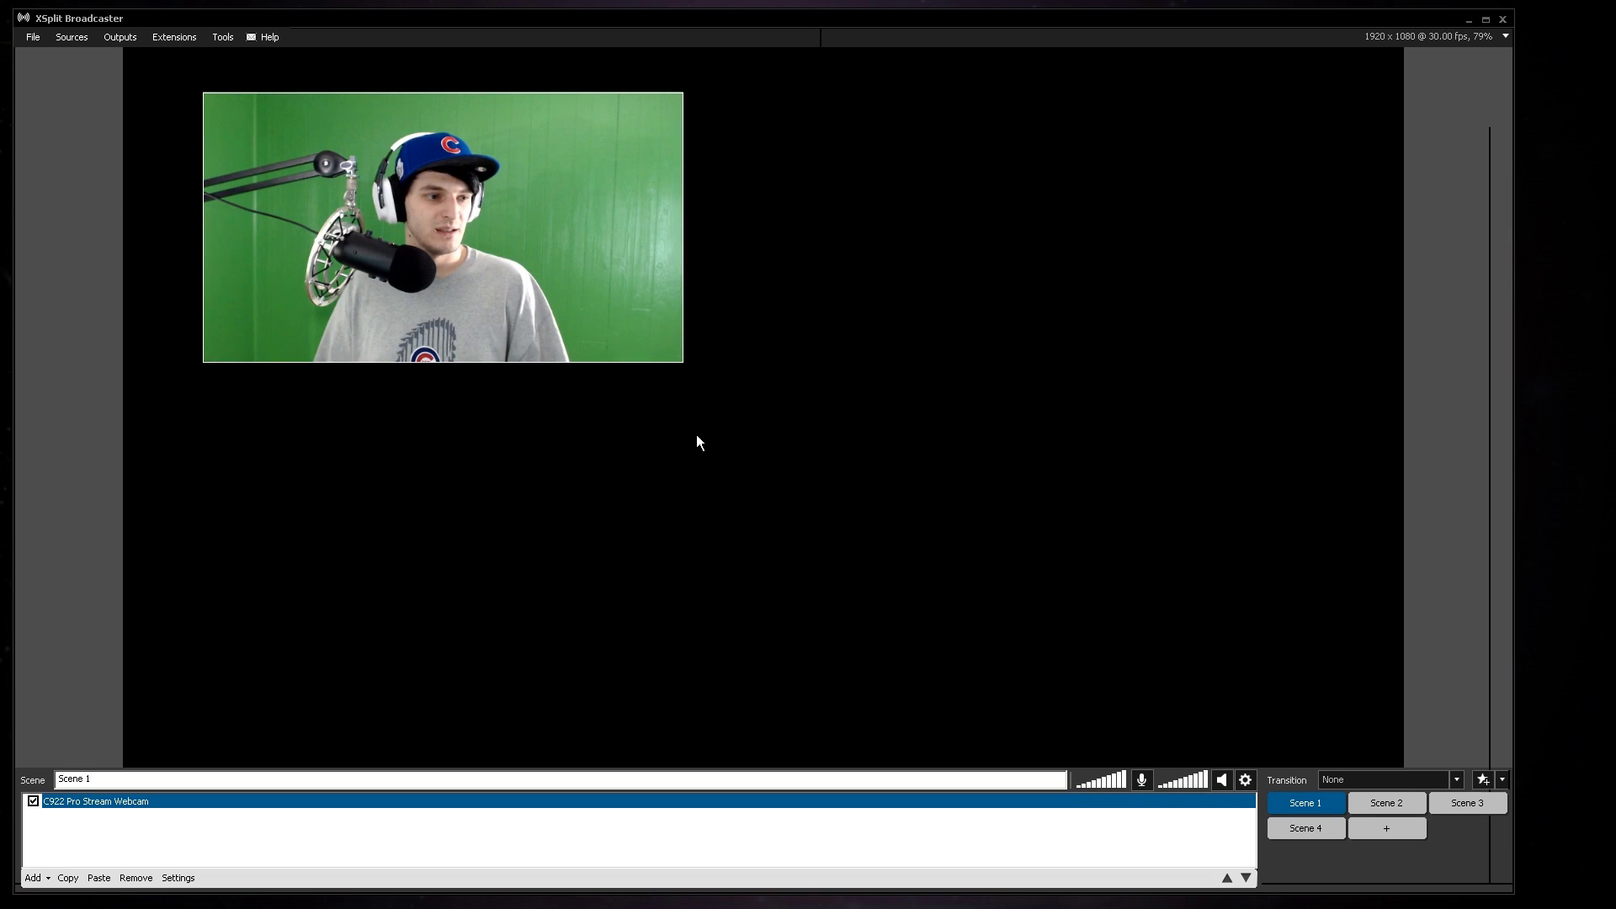
Stretch the webcam image corner to corner so it fills the whole canvas.
drag(680, 363, 1402, 766)
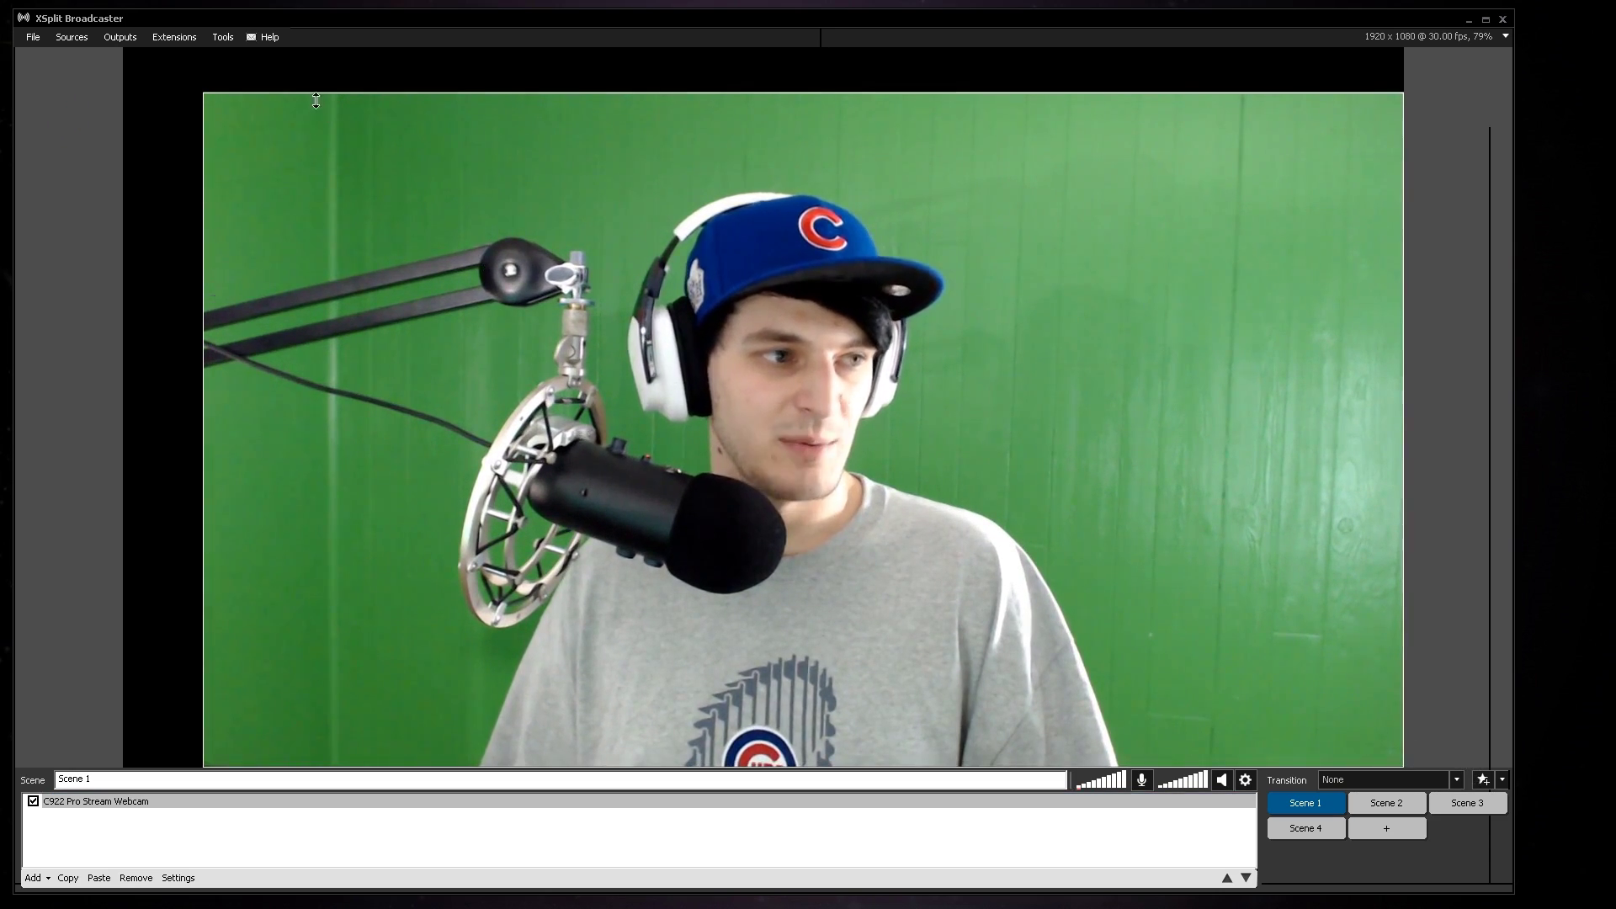
drag(203, 92, 124, 48)
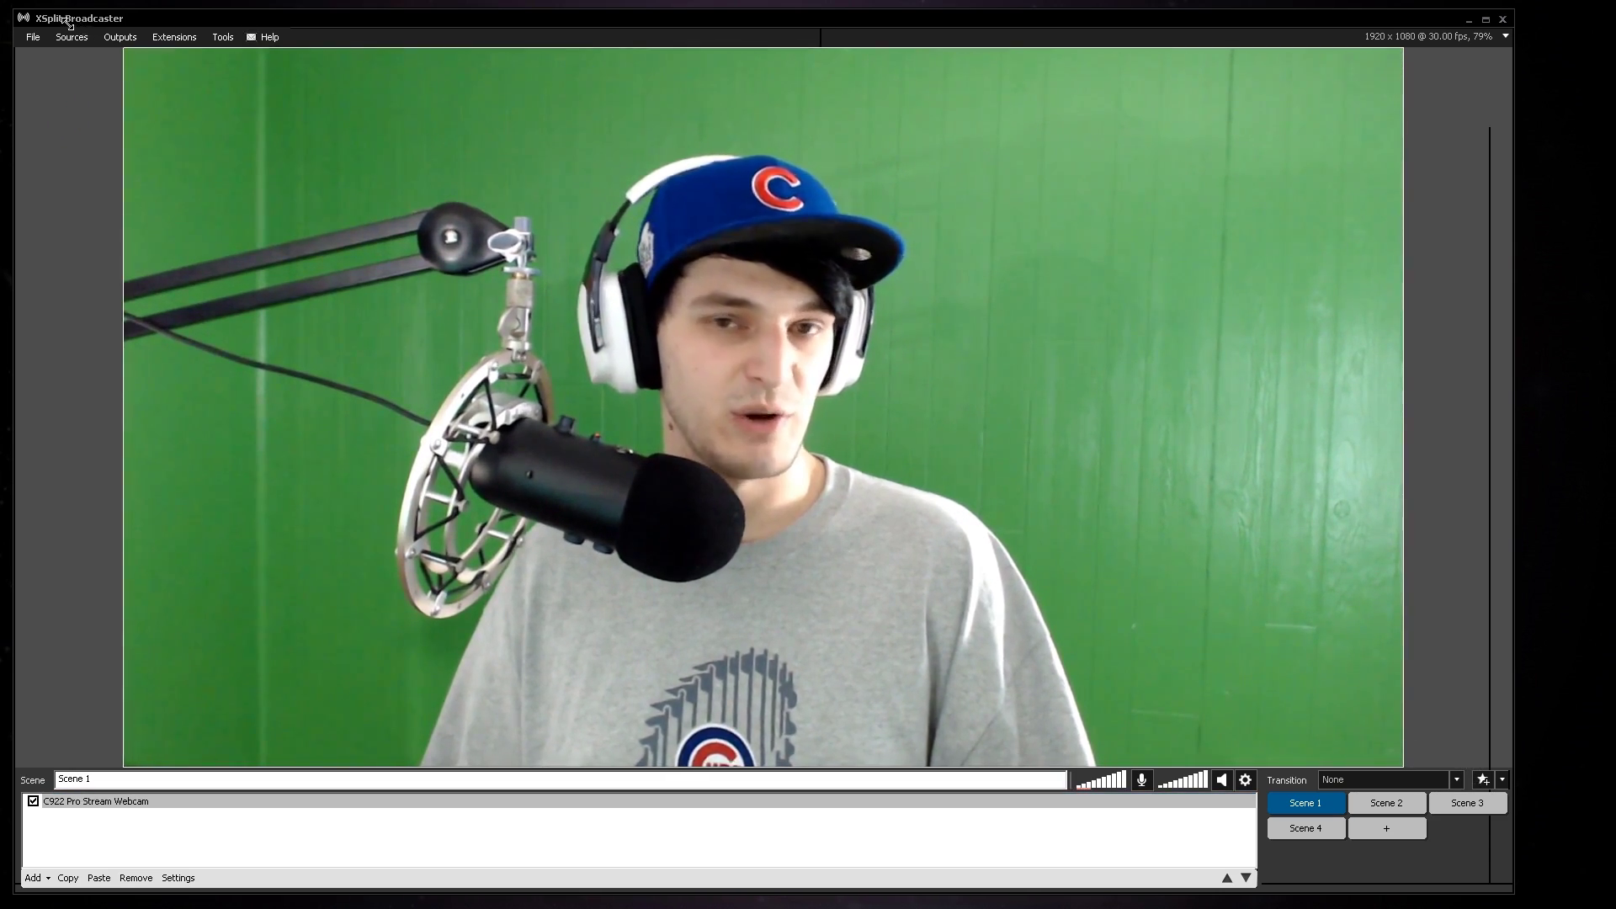
right_click(626, 431)
click(393, 863)
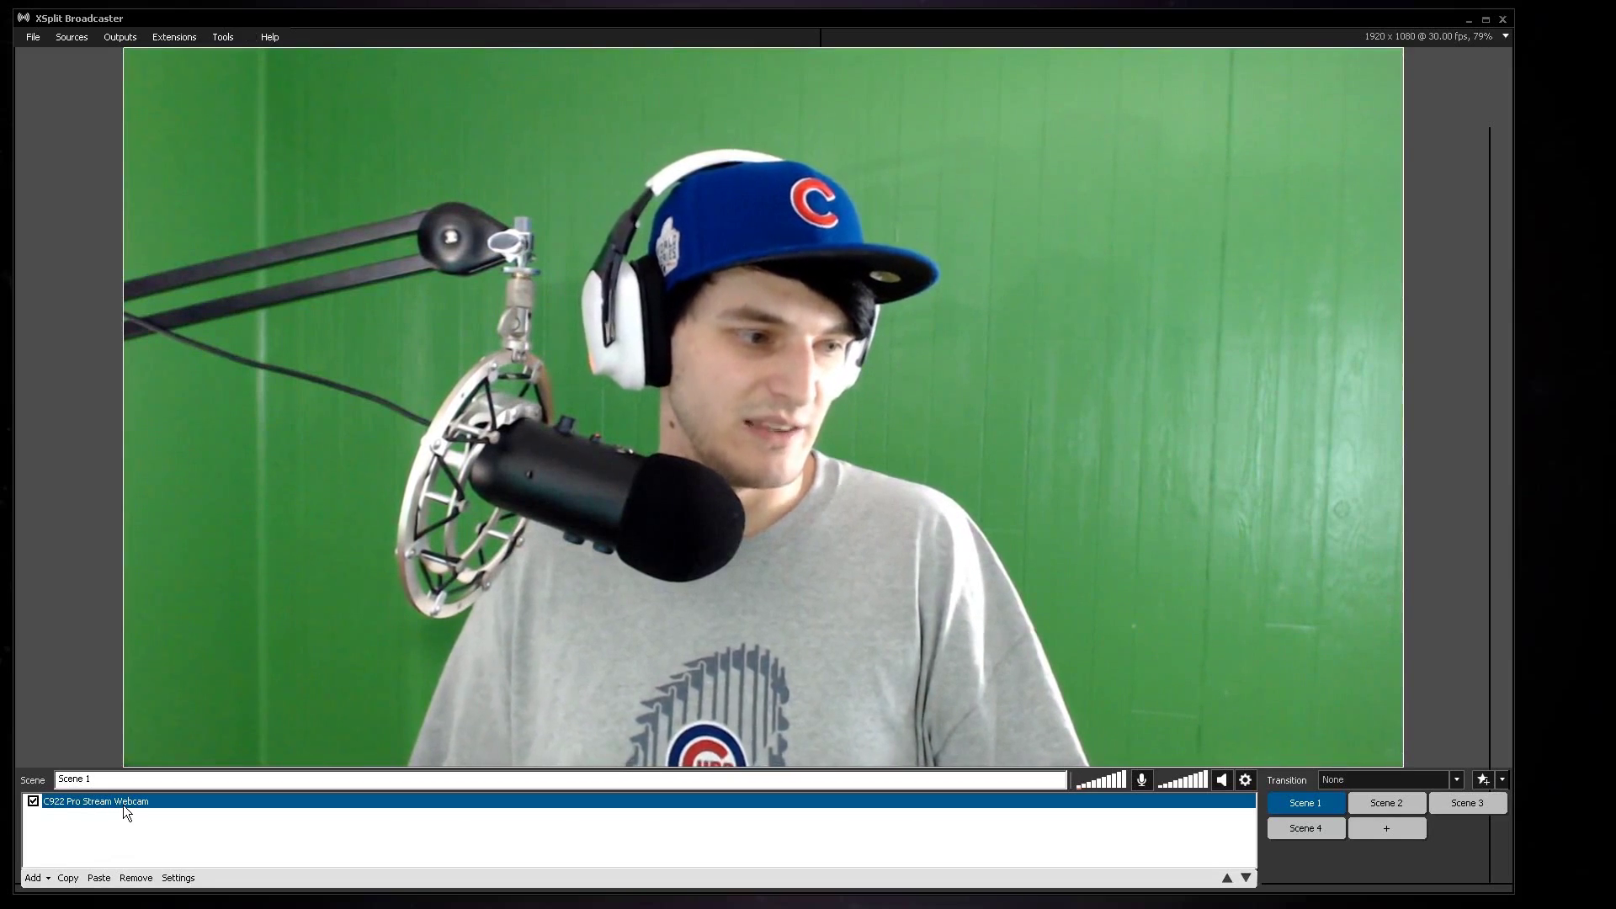
Set the C922 webcam to Configure manually and bring up its Video Input properties.
right_click(123, 805)
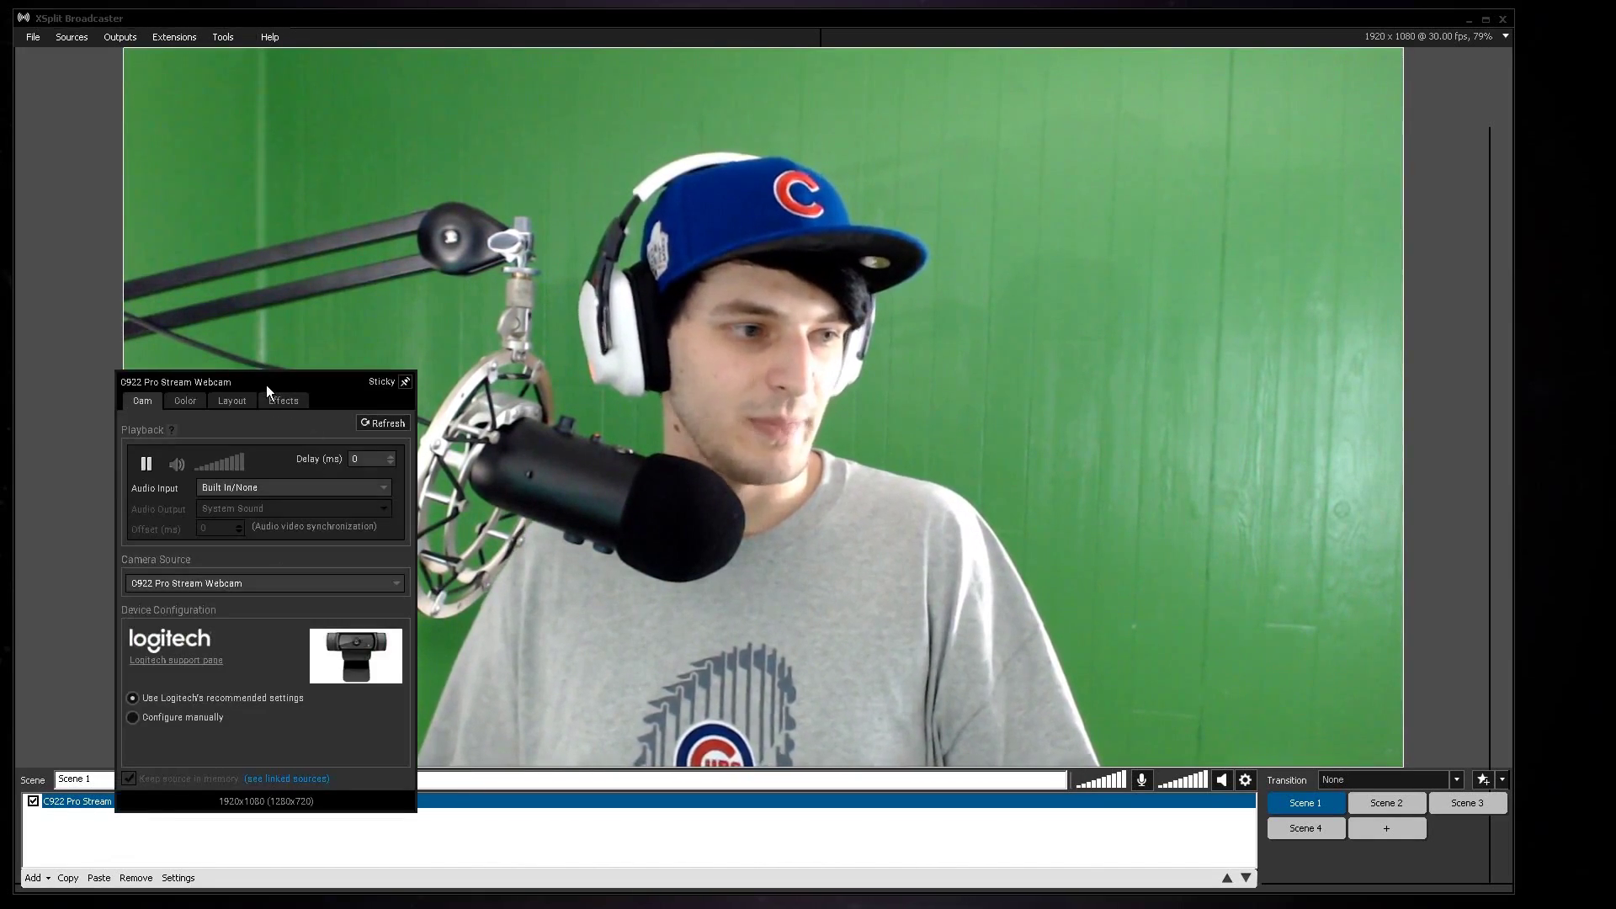
right_click(1217, 135)
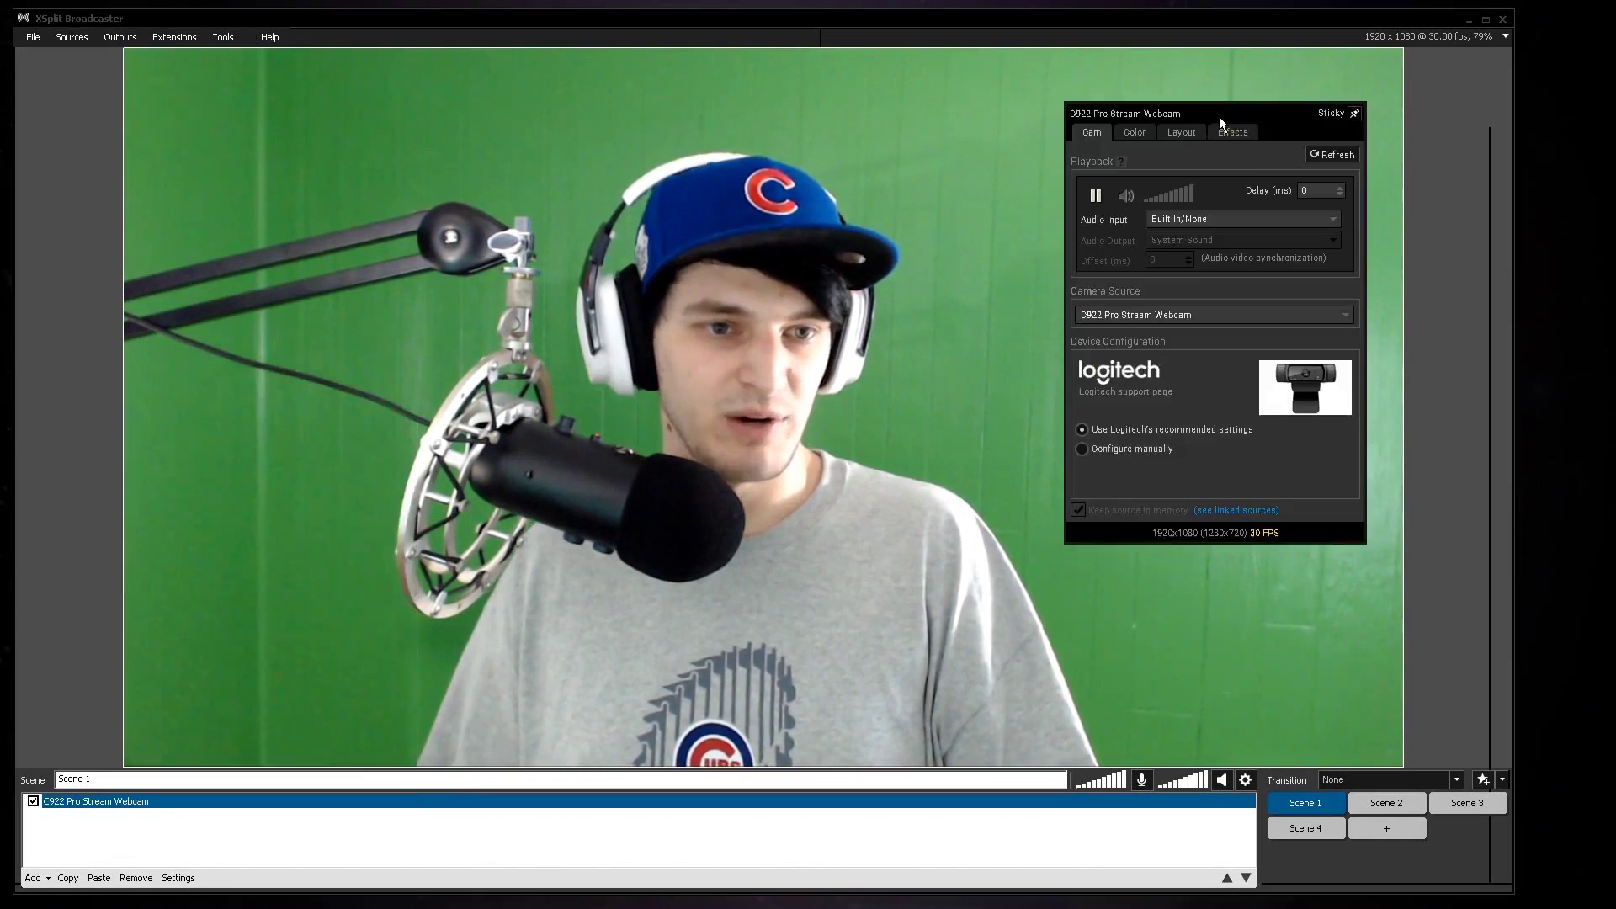
click(1156, 453)
click(1249, 449)
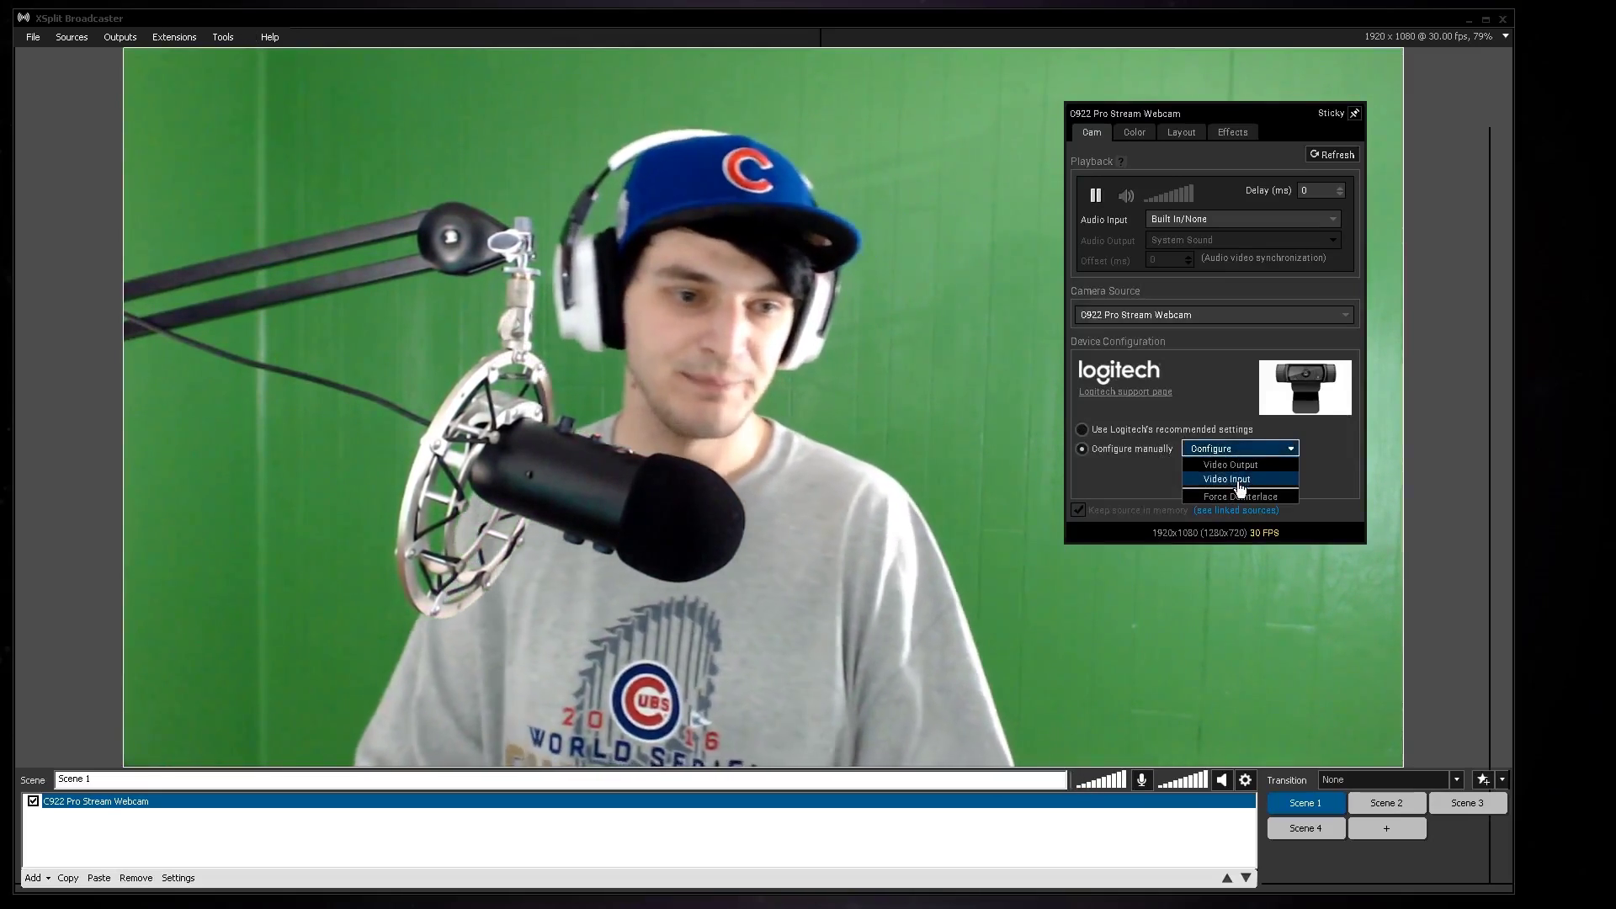
click(1237, 478)
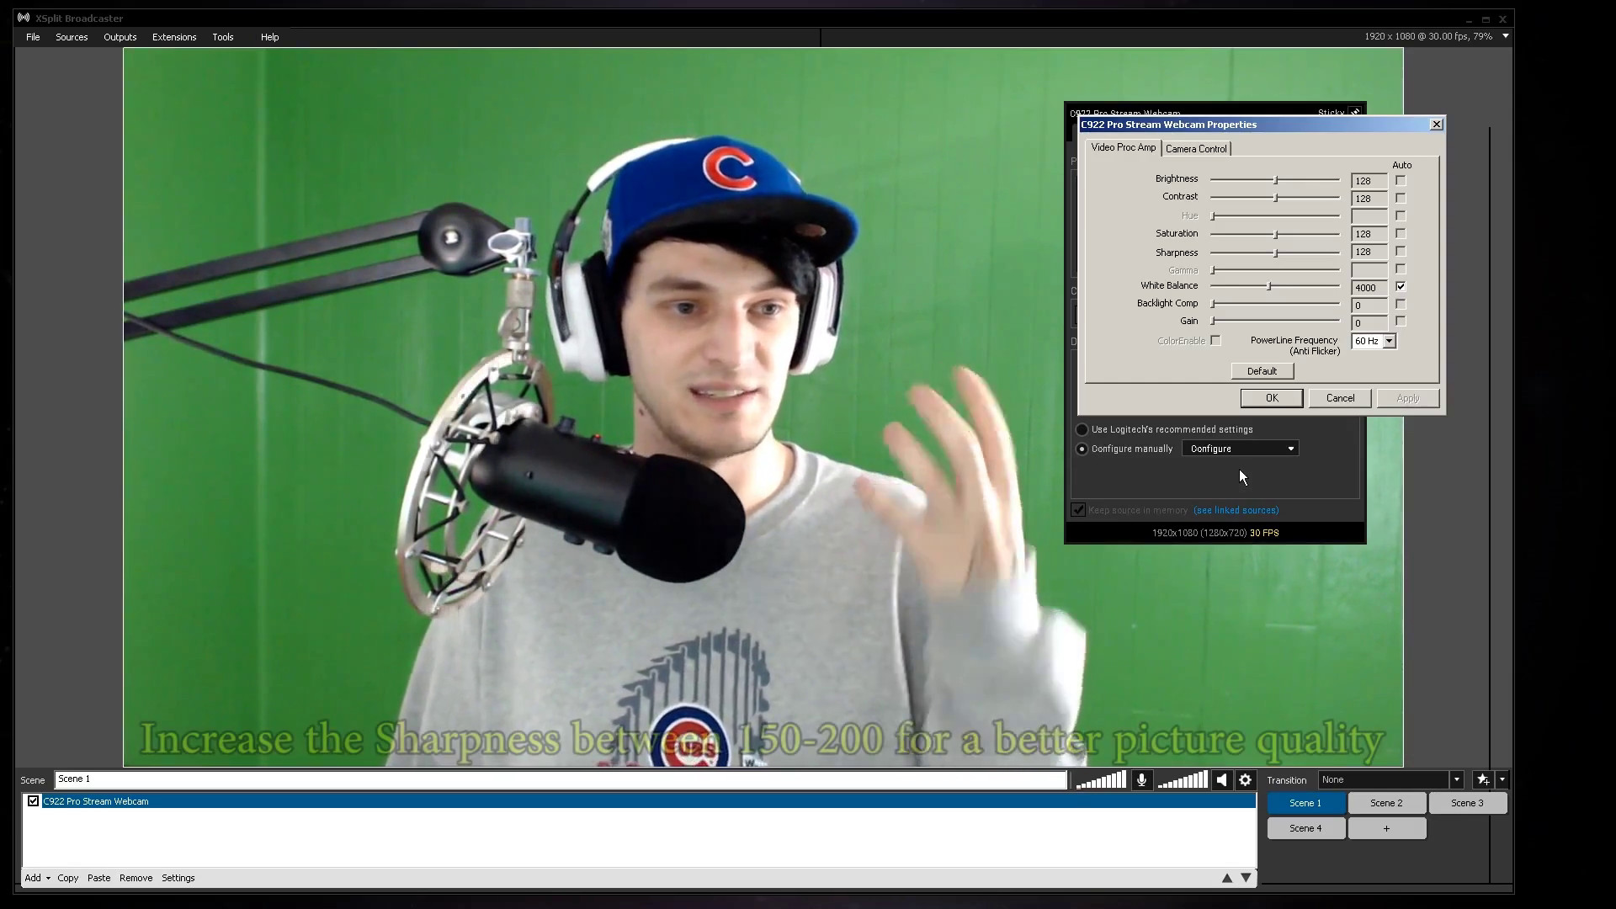
Keep White Balance on Auto, enable Low Light Compensation under Camera Control, and close the settings.
click(1400, 287)
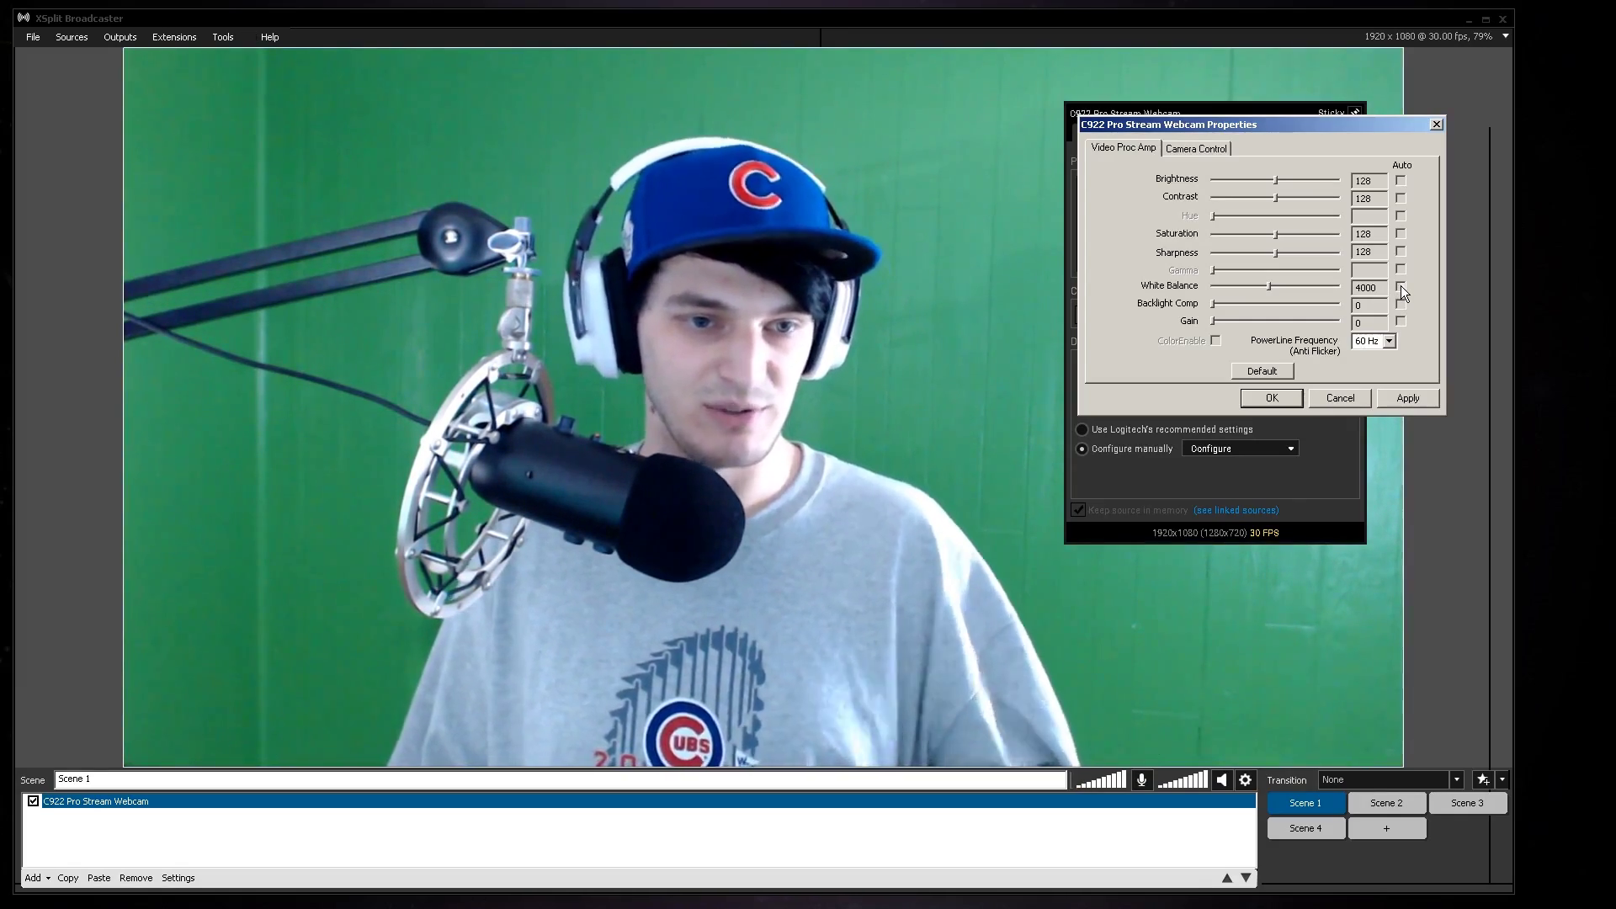
click(1400, 287)
click(1188, 154)
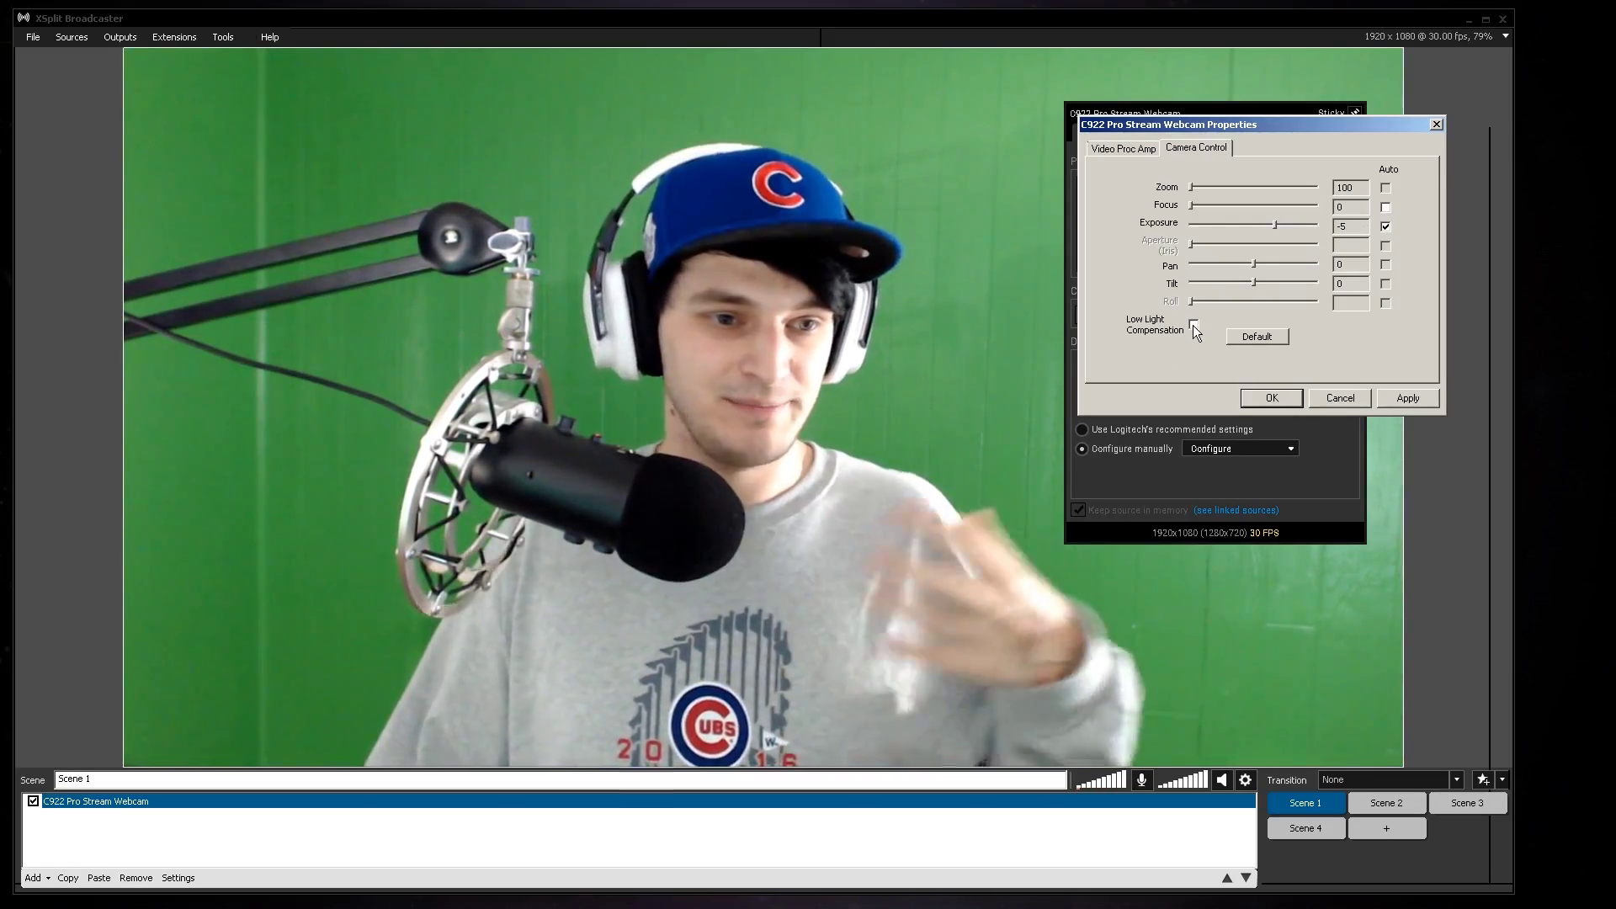
click(1193, 325)
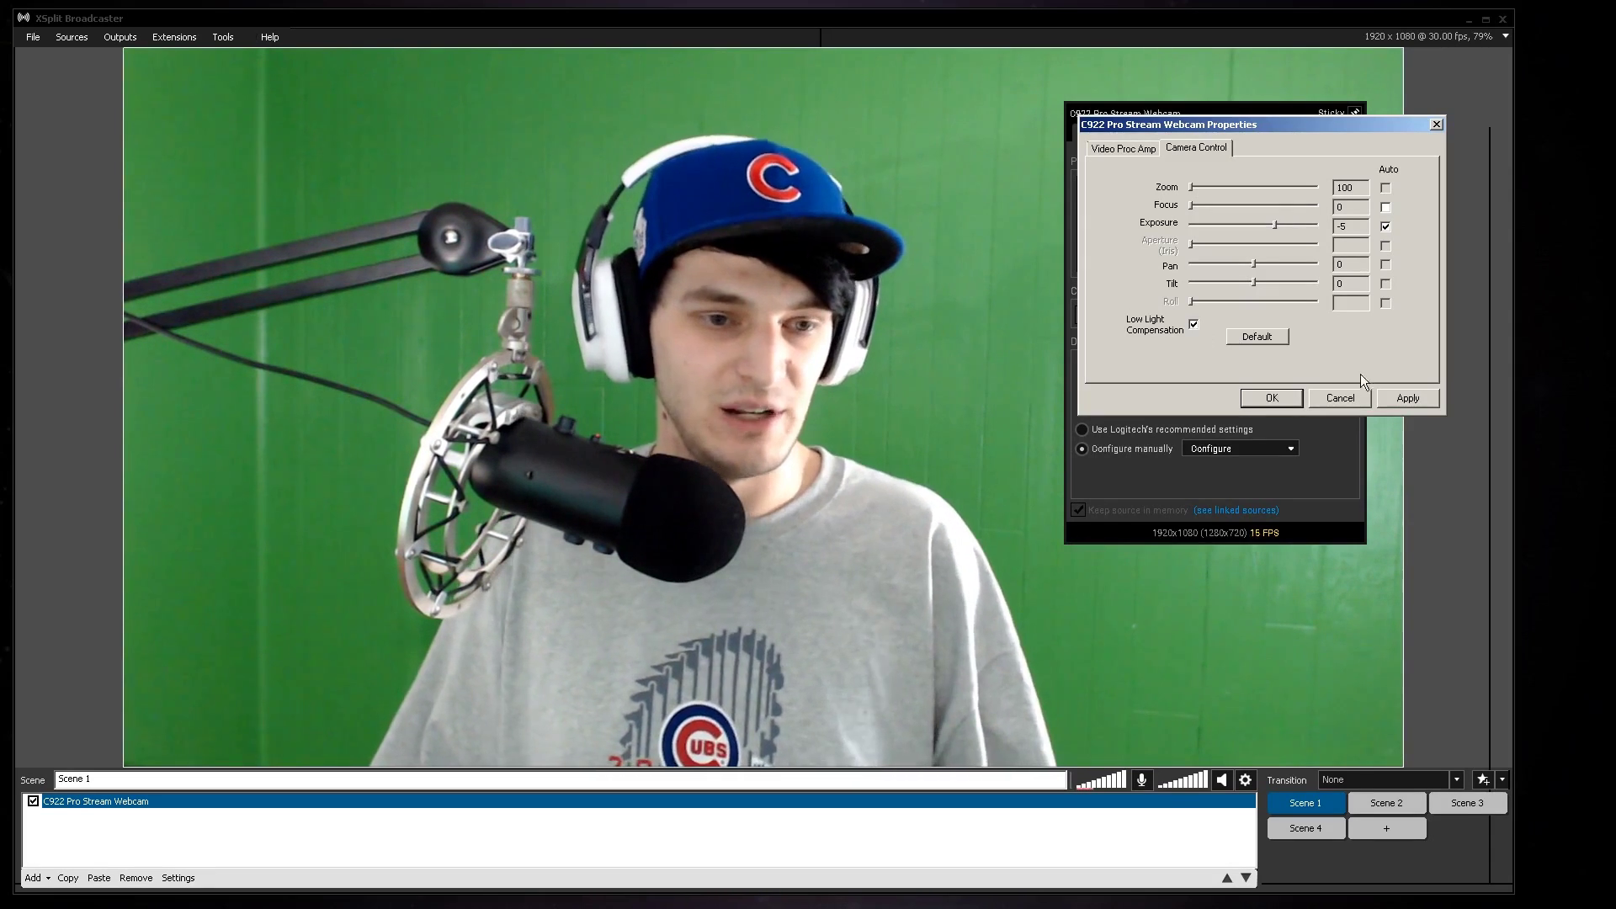
click(1279, 398)
click(1440, 461)
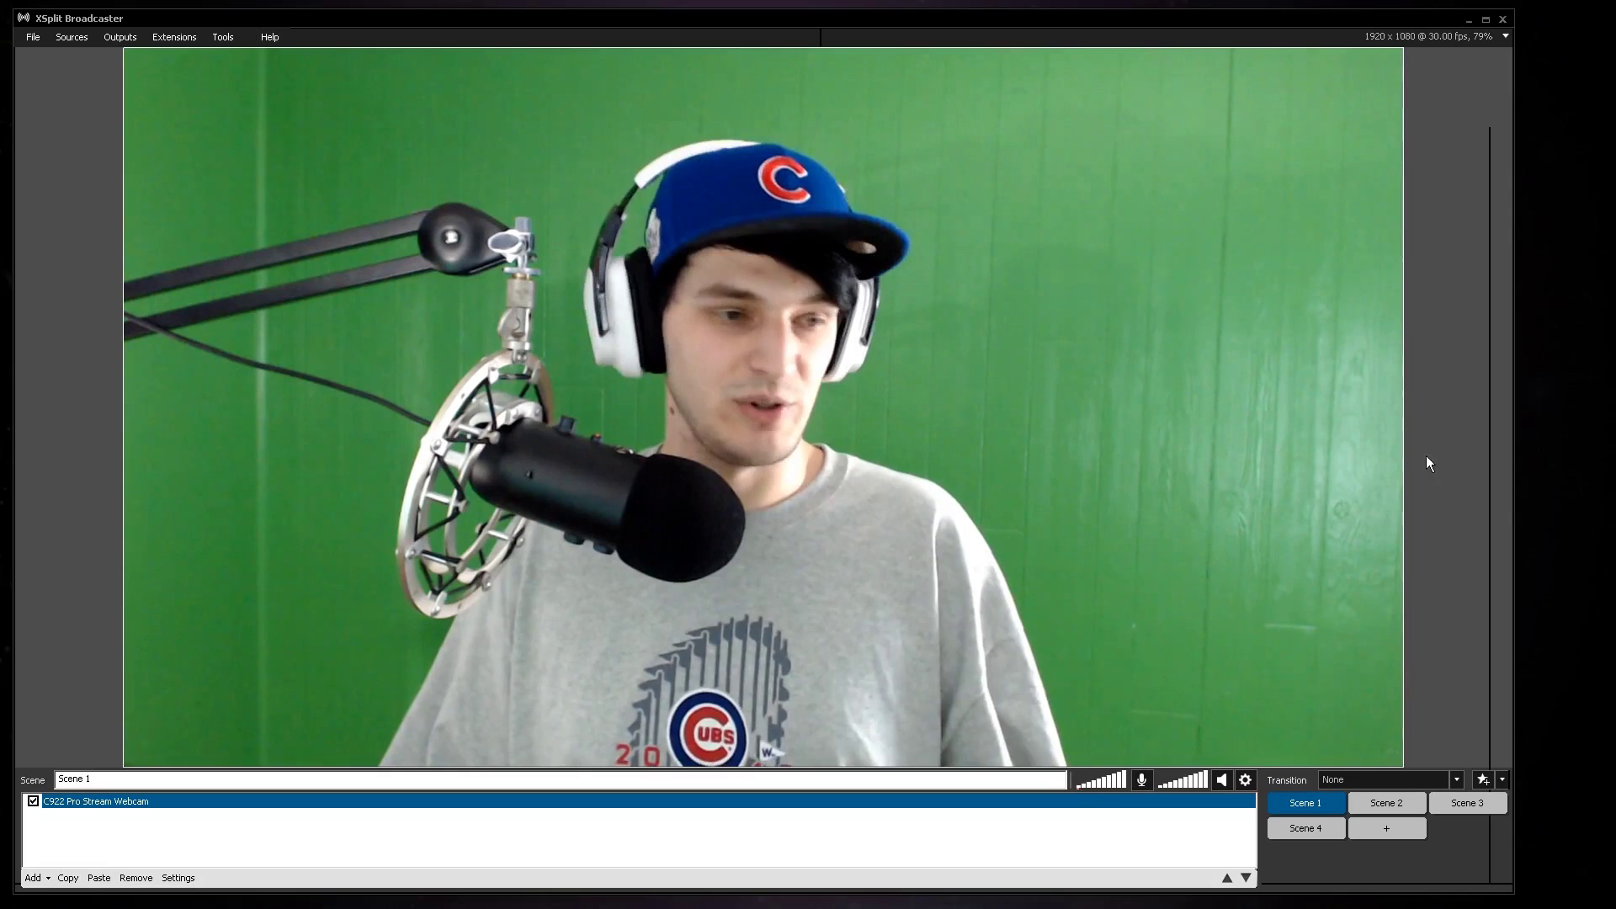
Reopen the C922's Video Input Camera Control settings and confirm Low Light Compensation is on.
click(1421, 460)
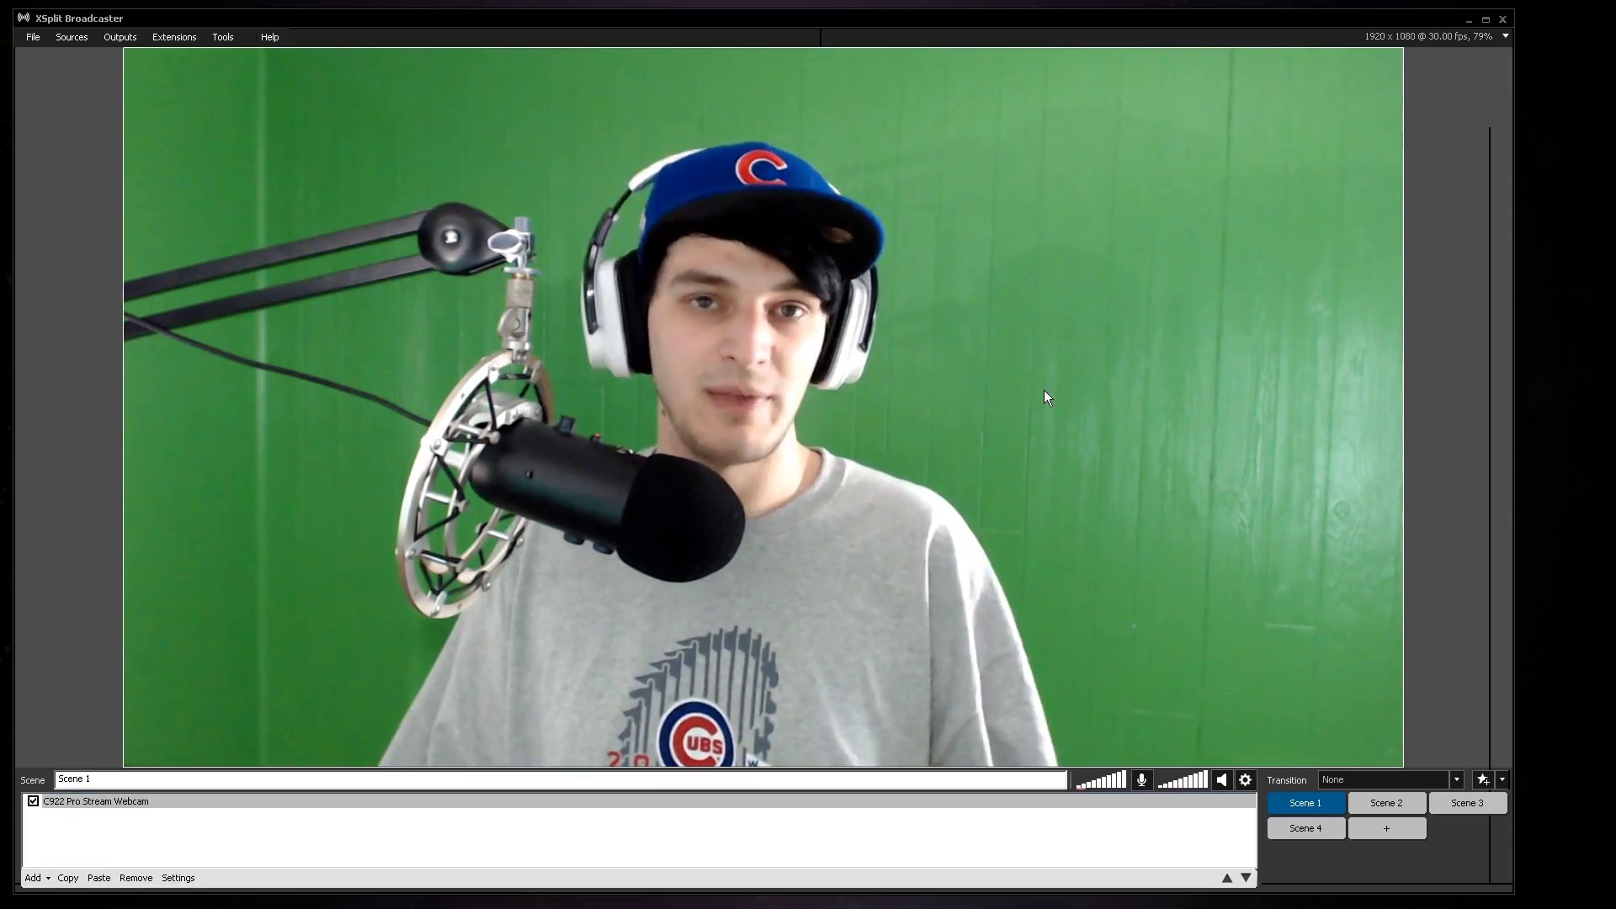
right_click(1043, 390)
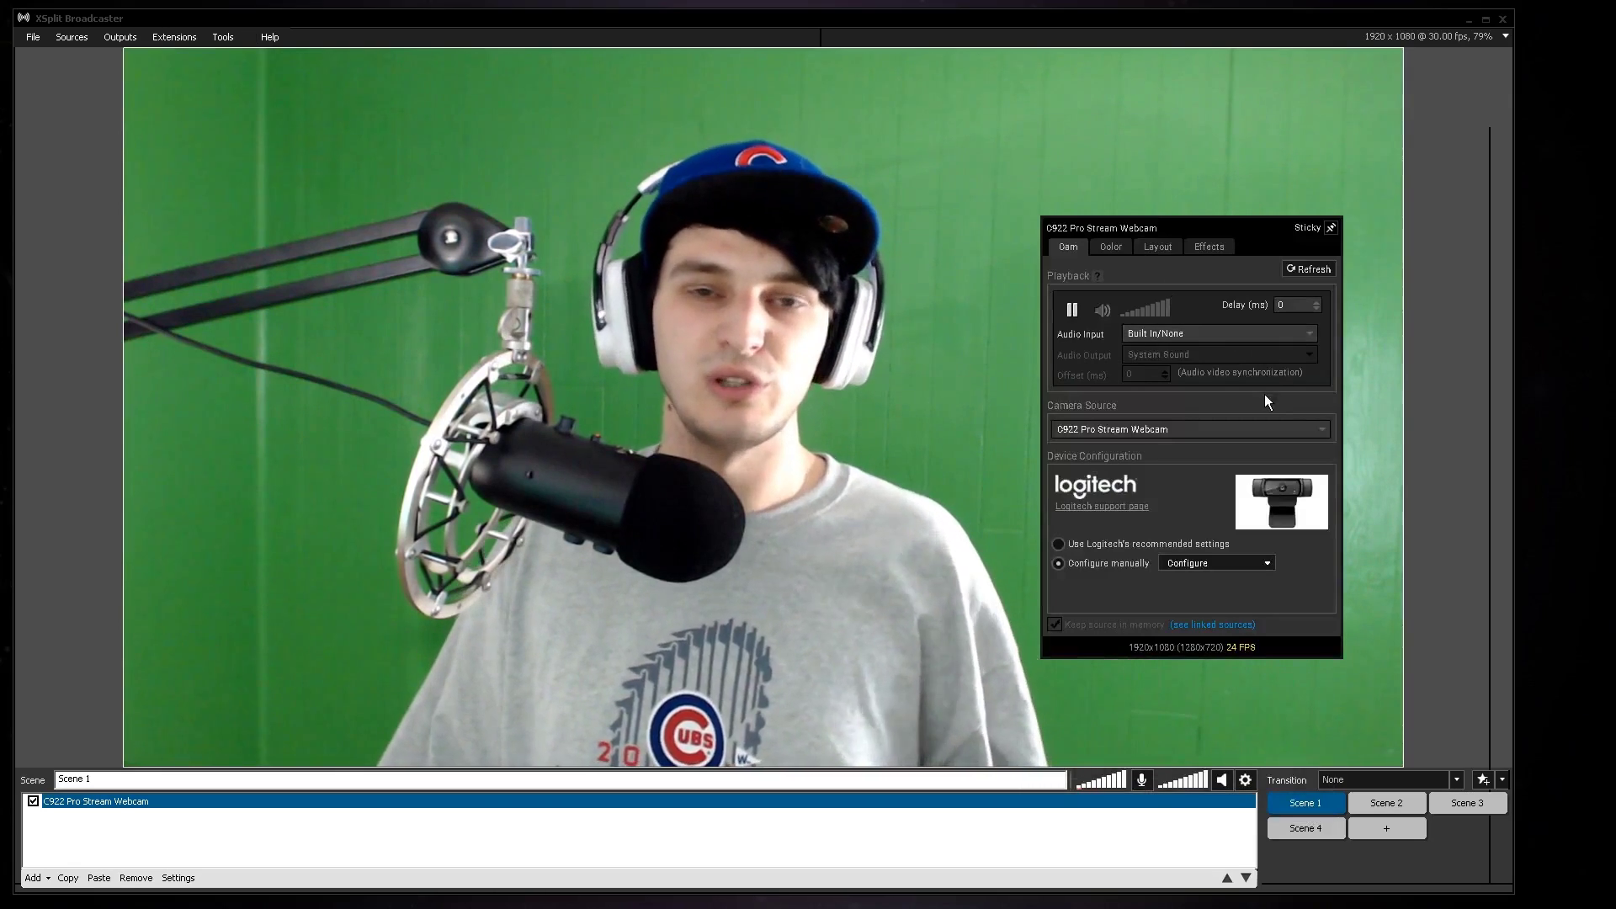
click(1265, 564)
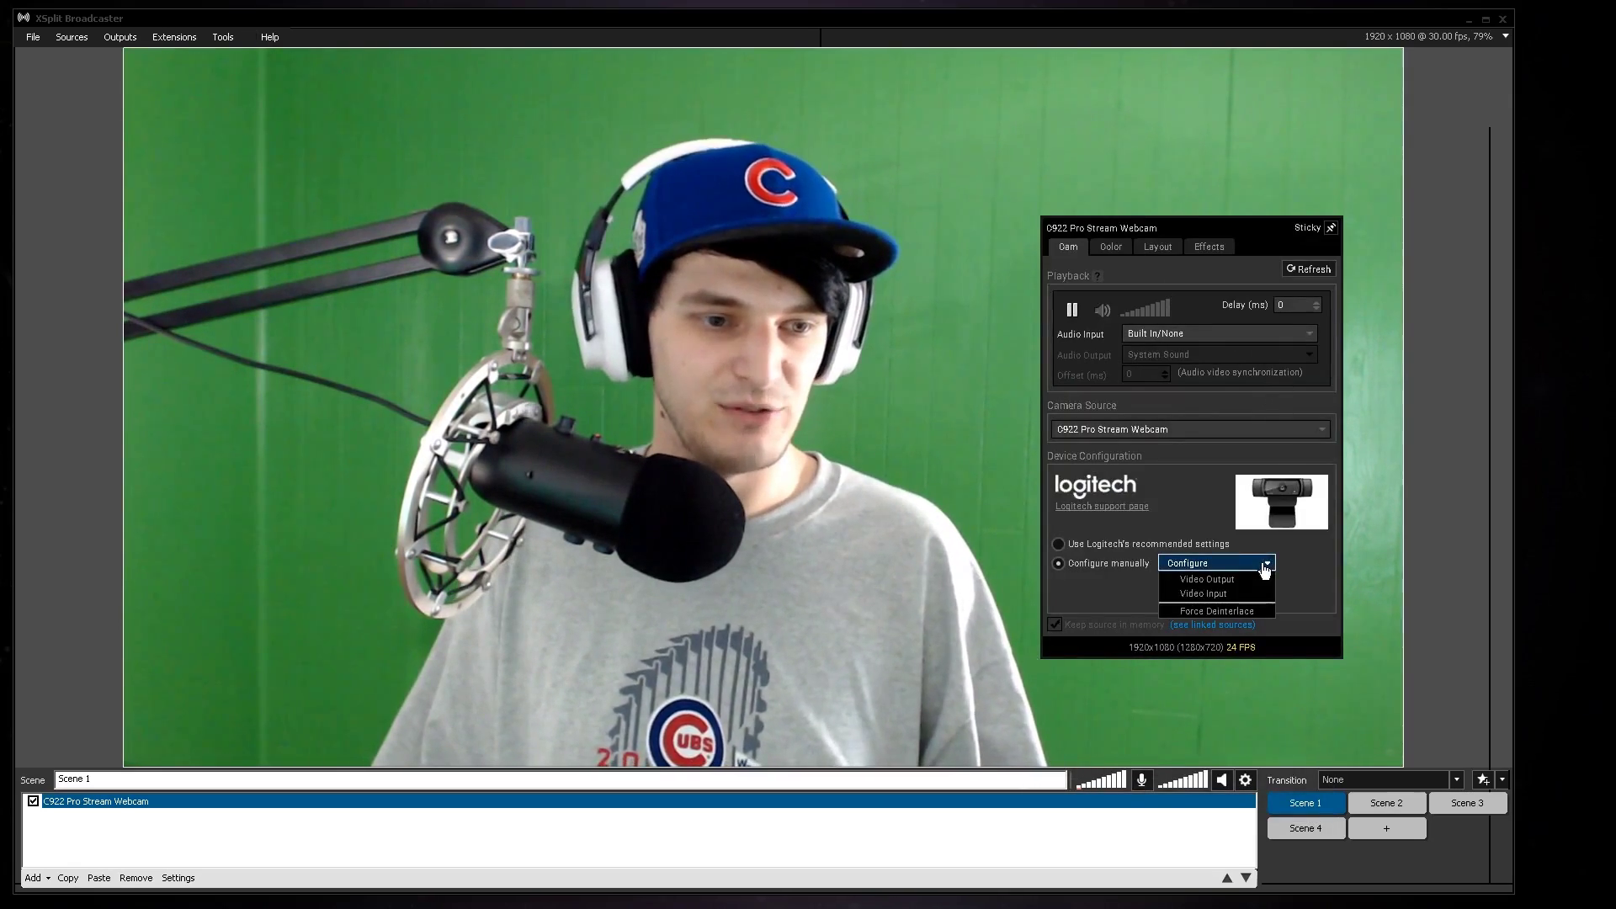
click(1263, 594)
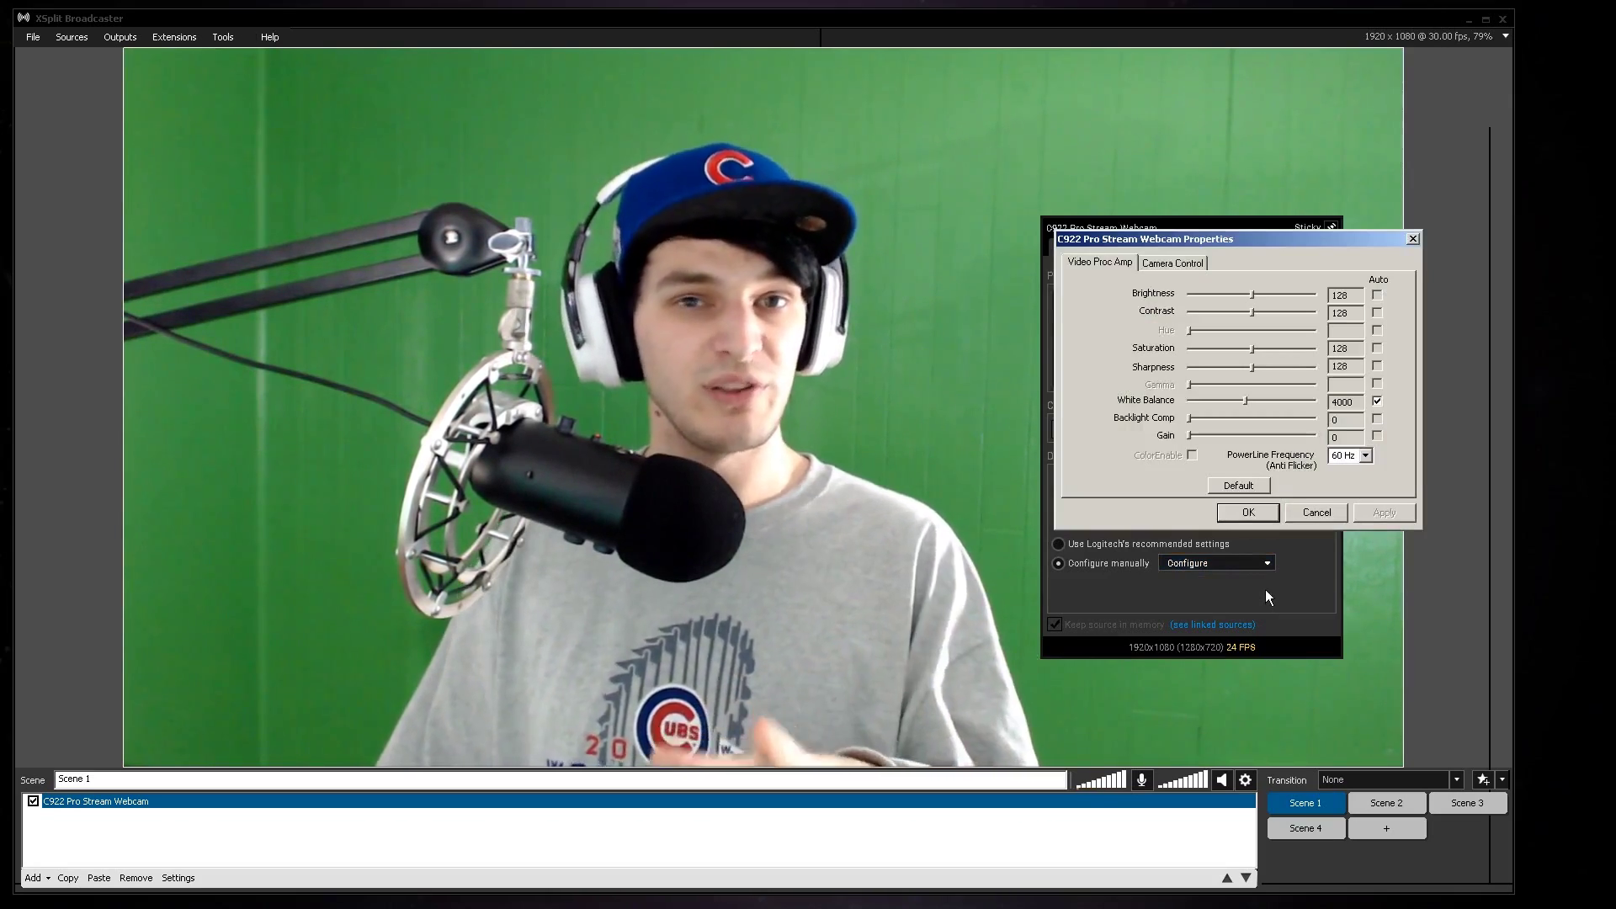
click(1172, 263)
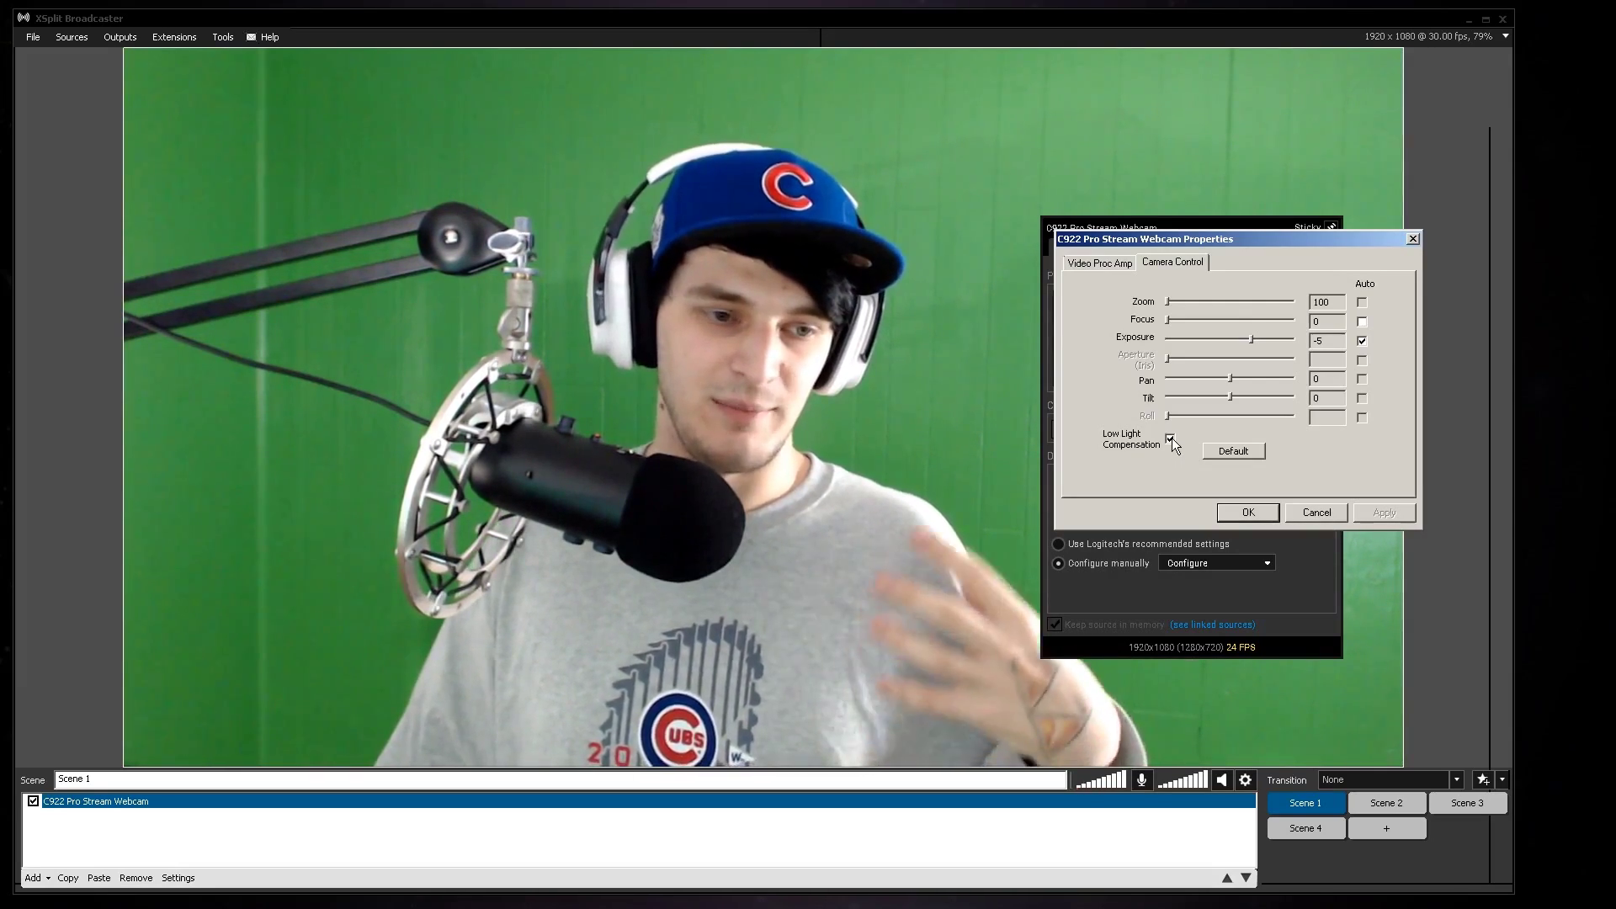
click(1172, 439)
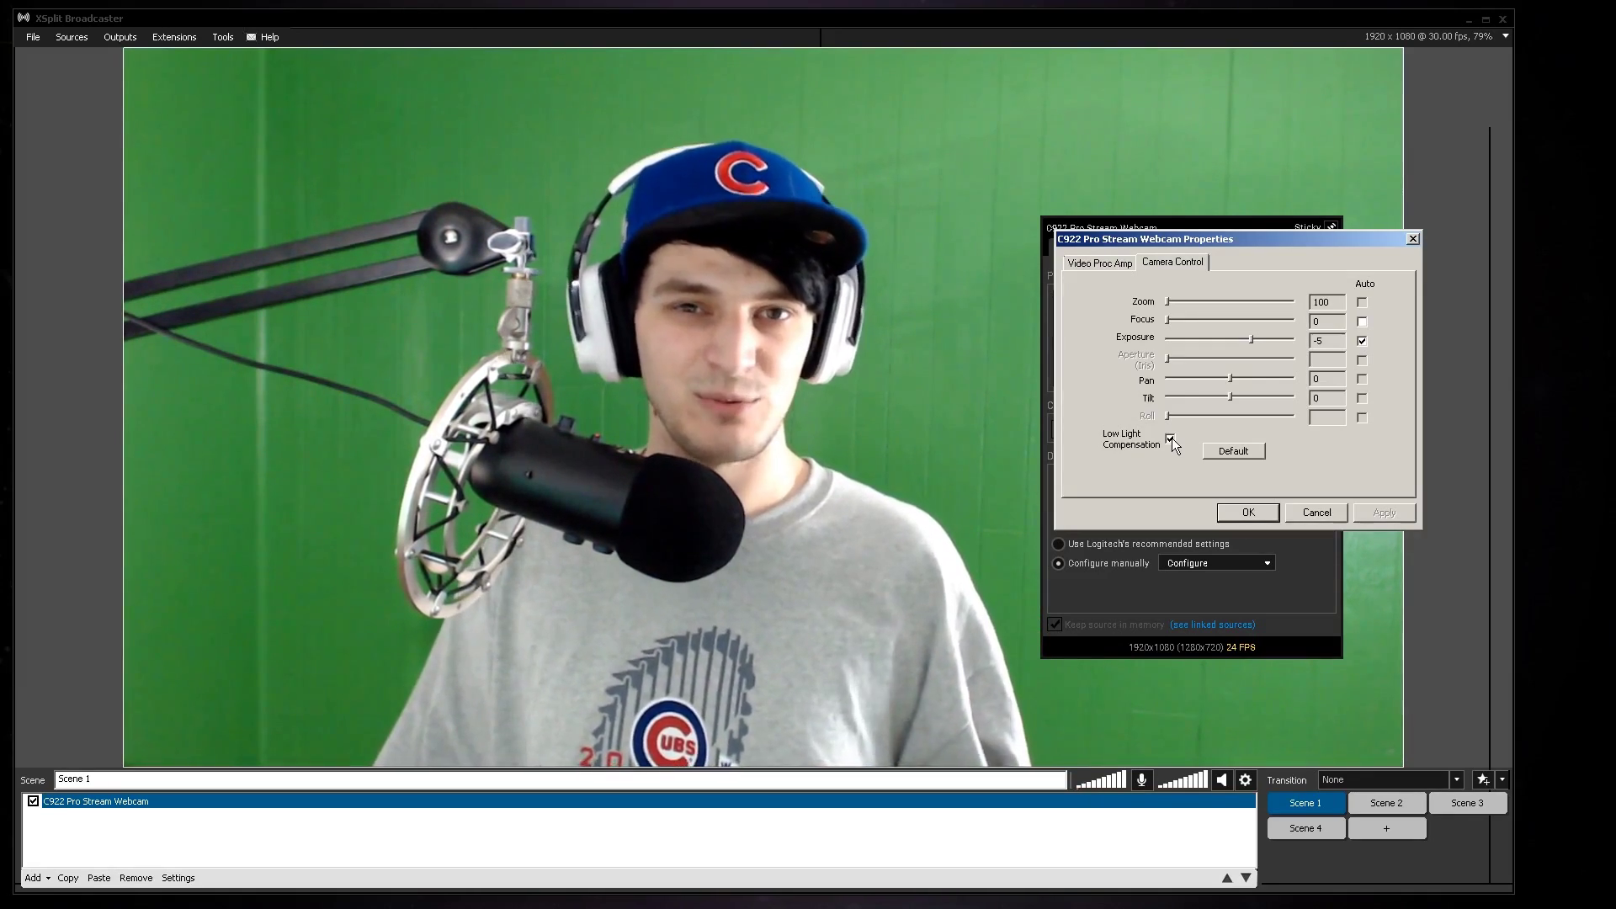
Save the camera settings and reopen the C922's Video Input properties.
click(1236, 513)
click(1219, 562)
click(1220, 592)
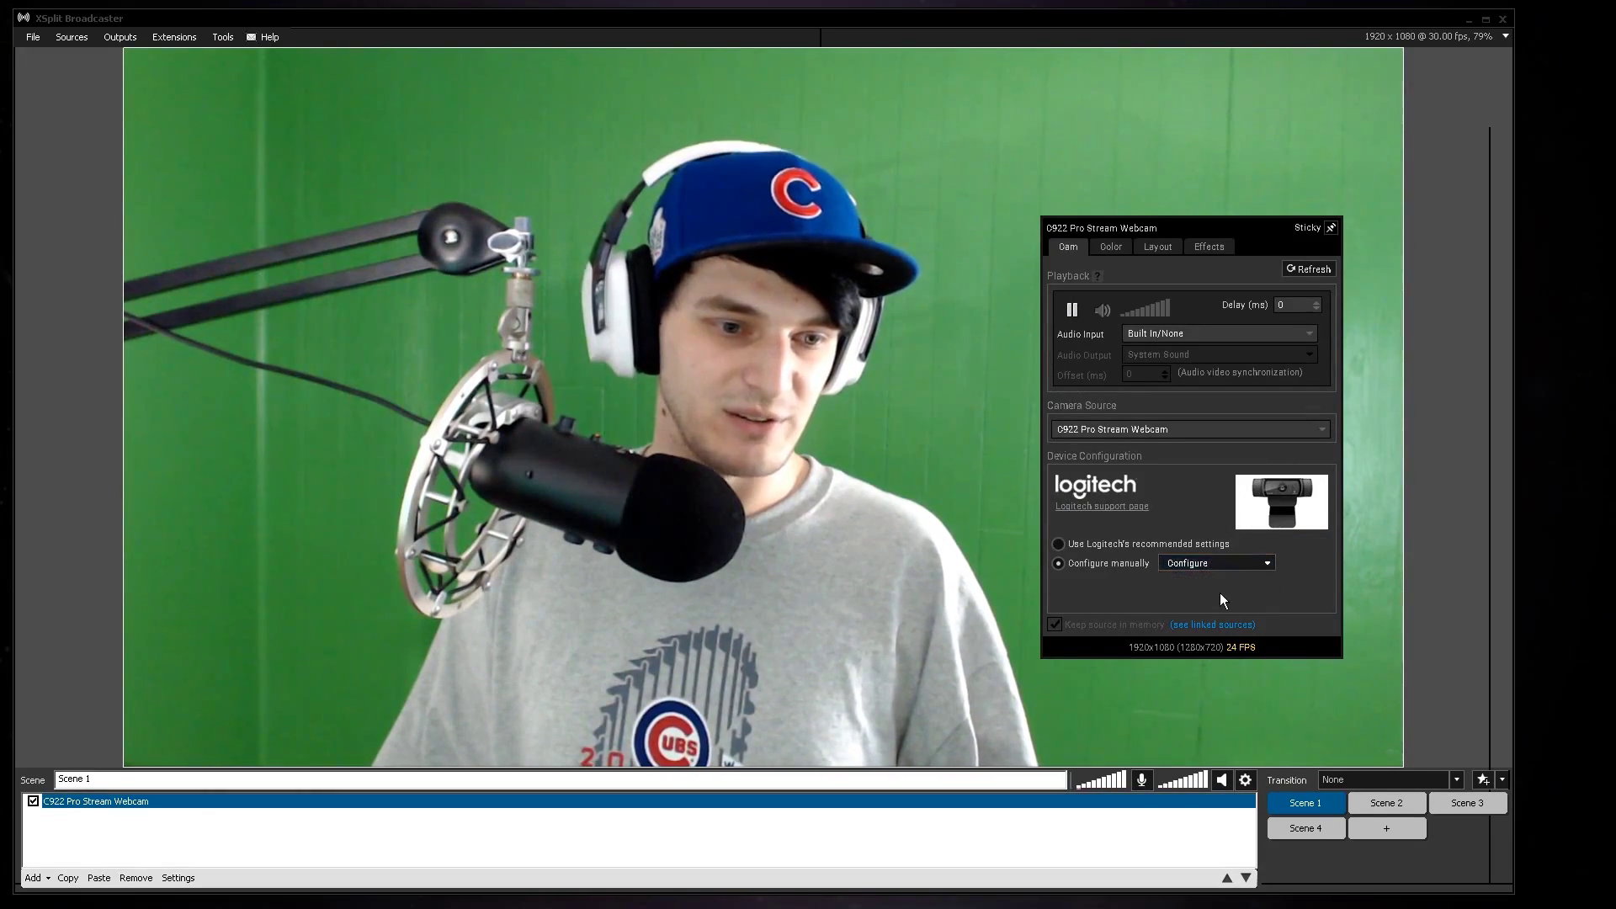